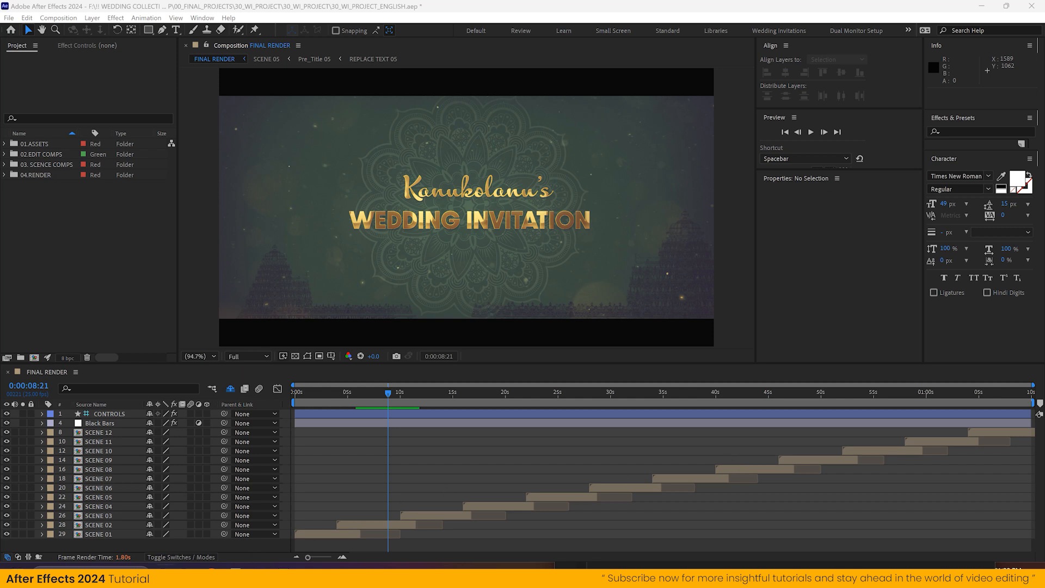
Check the project files in the 30_WI_PROJECT folder in File Explorer, and return to After Effects
left_click(188, 576)
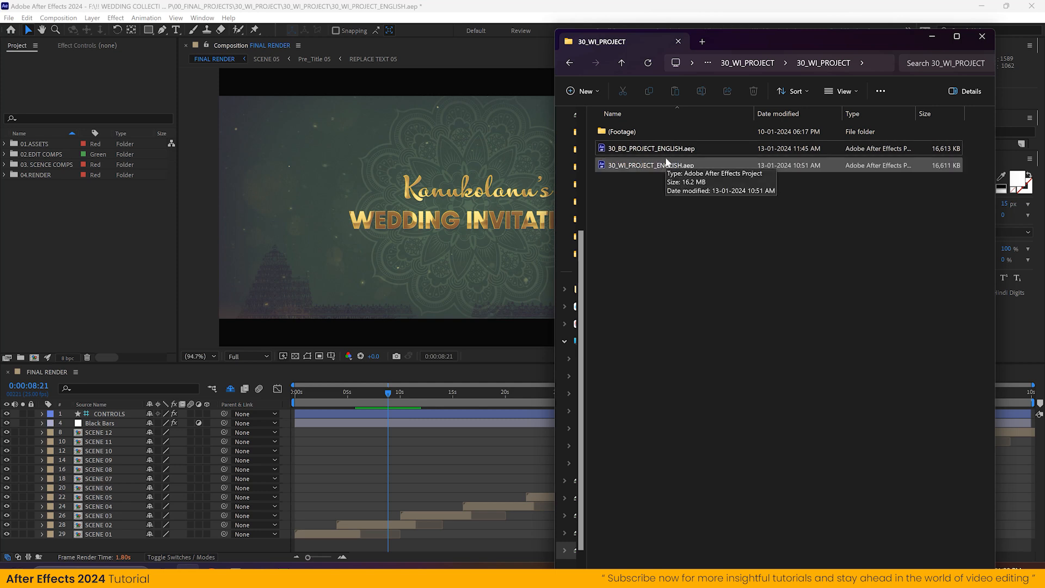
left_click(932, 36)
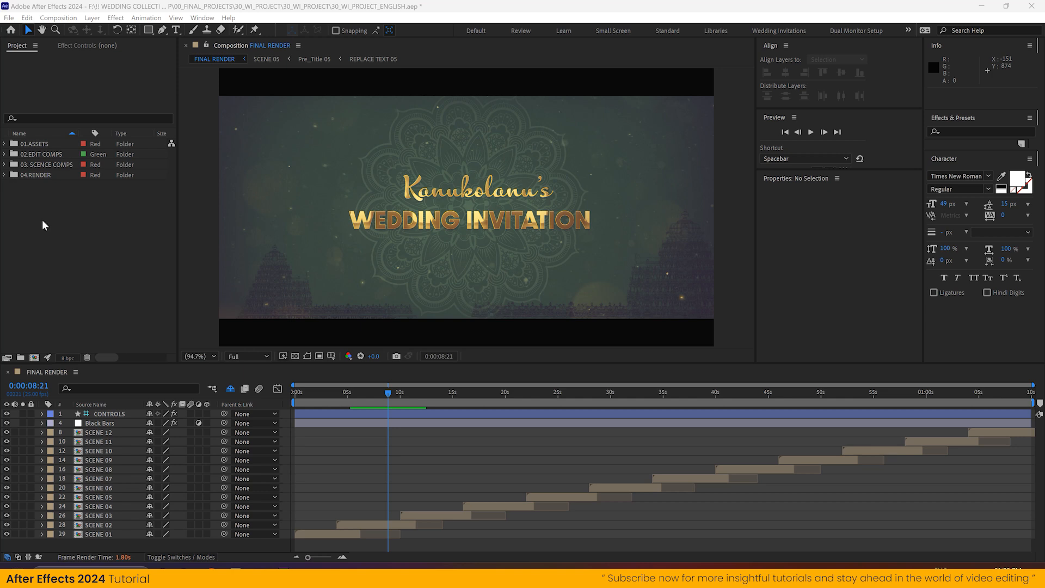
Collapse the scene subfolders inside 02.EDIT COMPS and leave the folder expanded to list Scene 01 through Scene 12
left_click(5, 154)
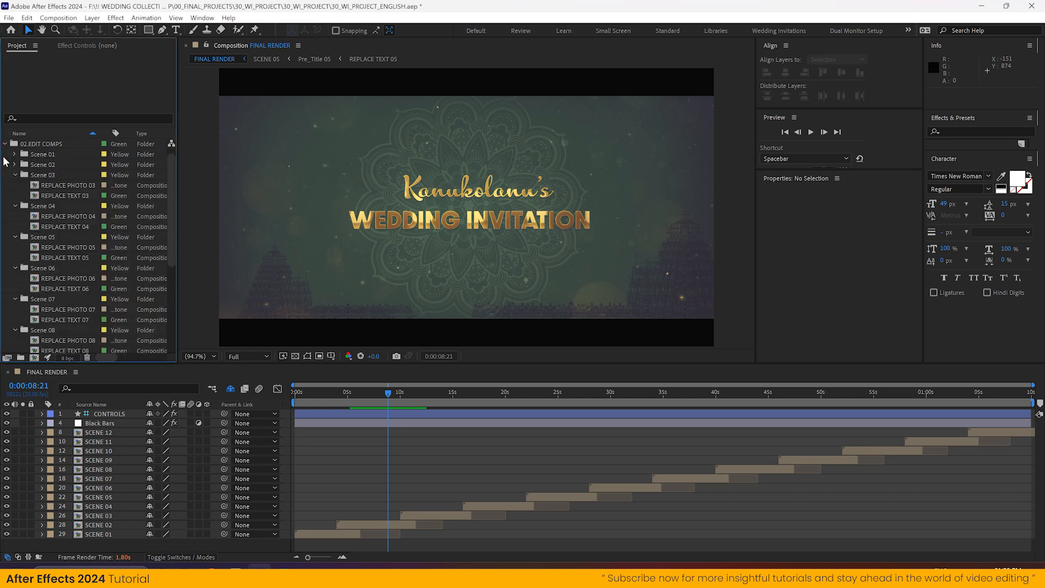
left_click(15, 185)
left_click(15, 185)
left_click(15, 195)
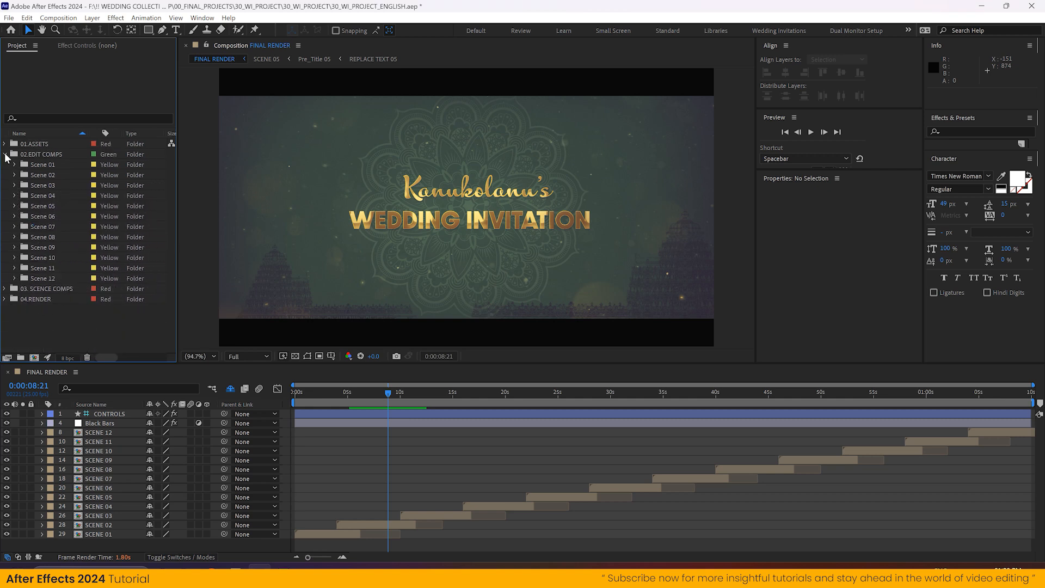
left_click(5, 155)
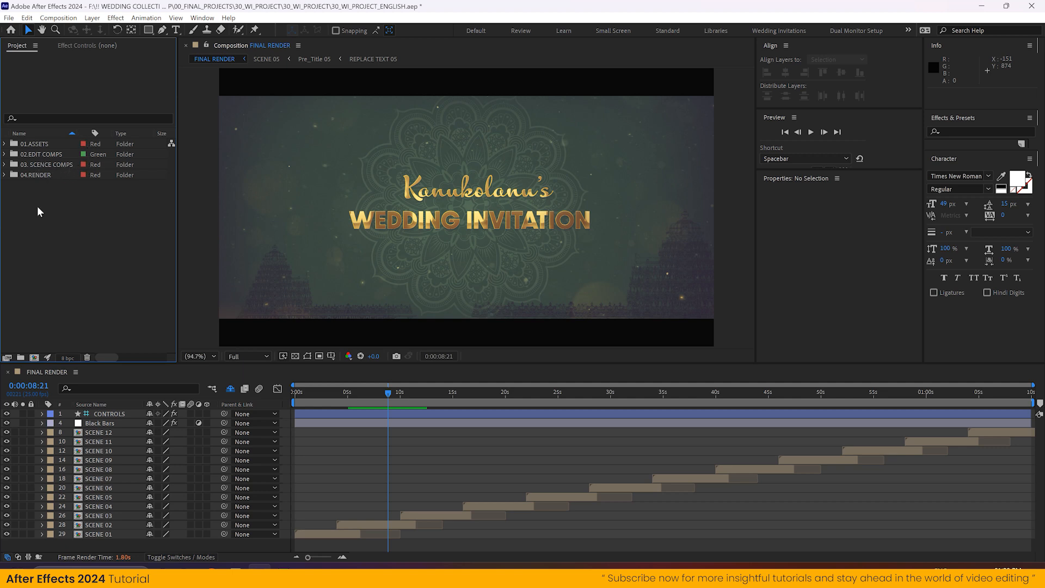
left_click(43, 155)
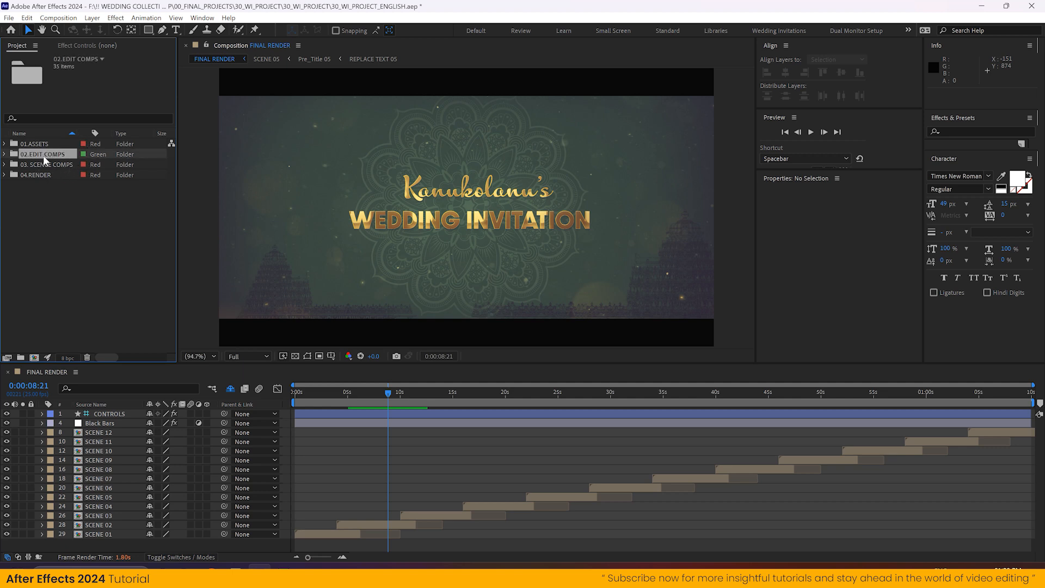
left_click(5, 155)
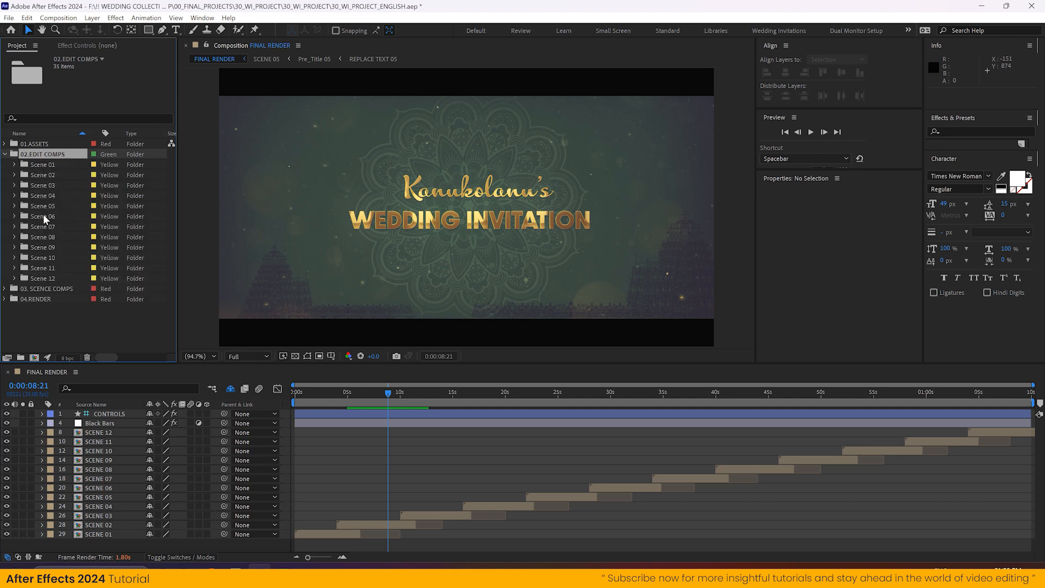
Preview SCENE 01 and SCENE 02 in FINAL RENDER and expand their matching folders to show the replaceable comps
left_click(325, 394)
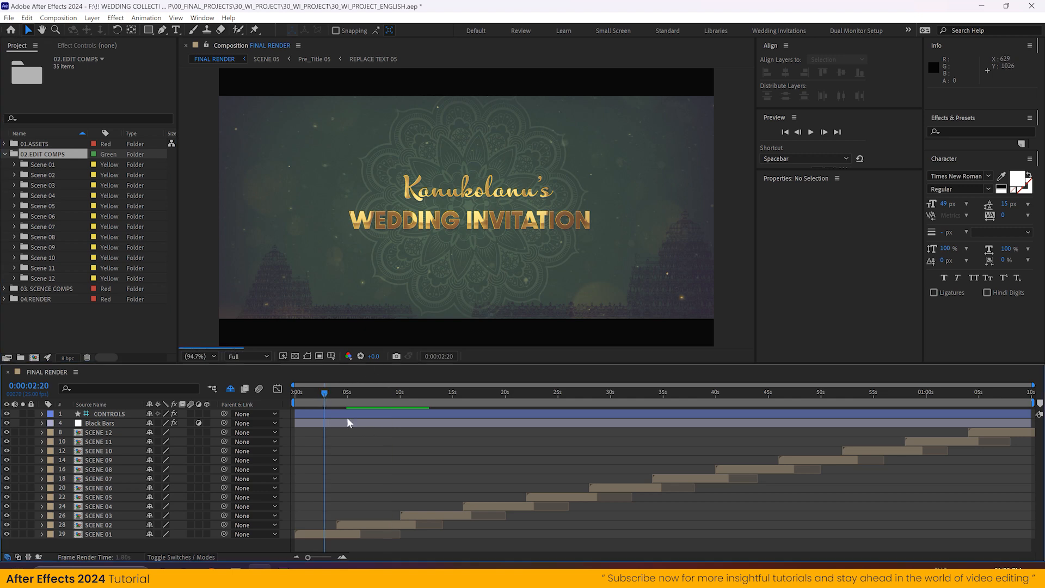
left_click(123, 534)
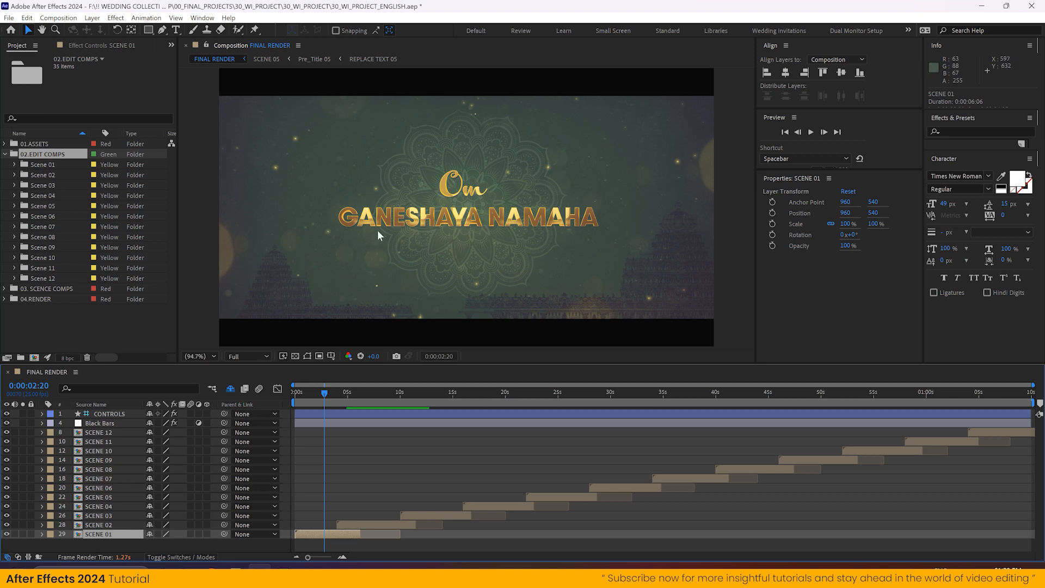
left_click(14, 164)
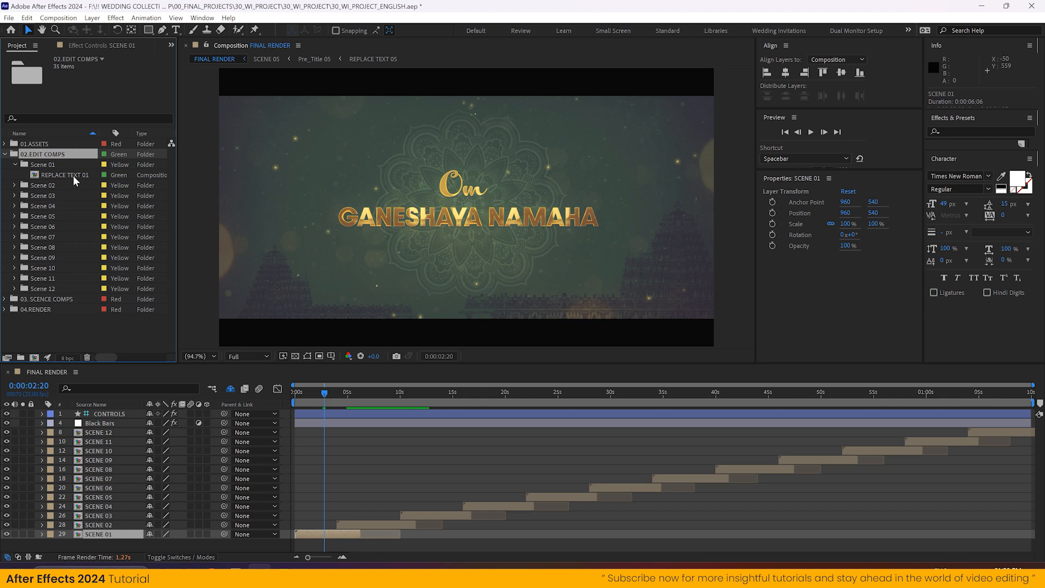
left_click(377, 393)
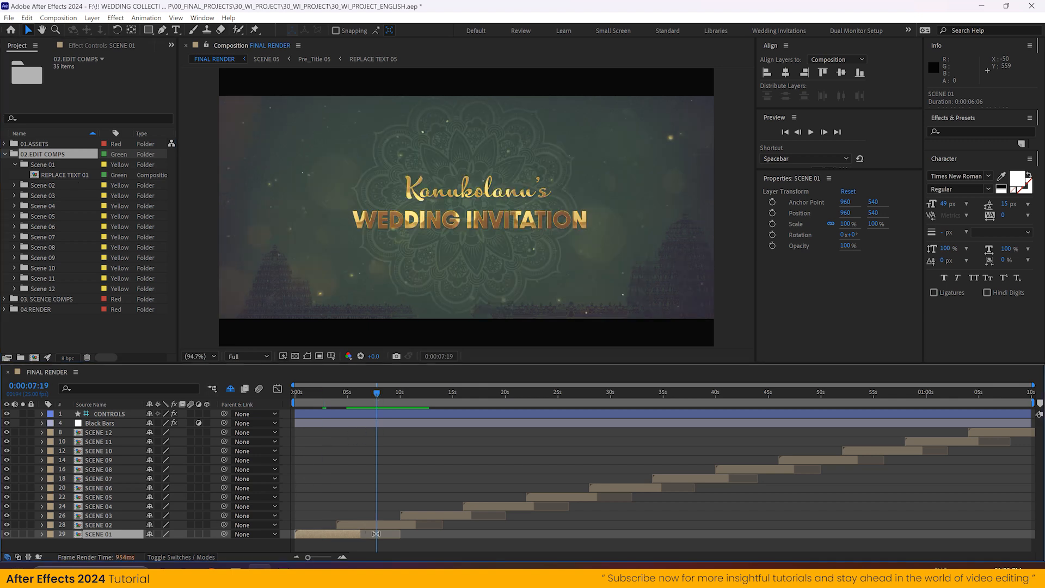
left_click(379, 525)
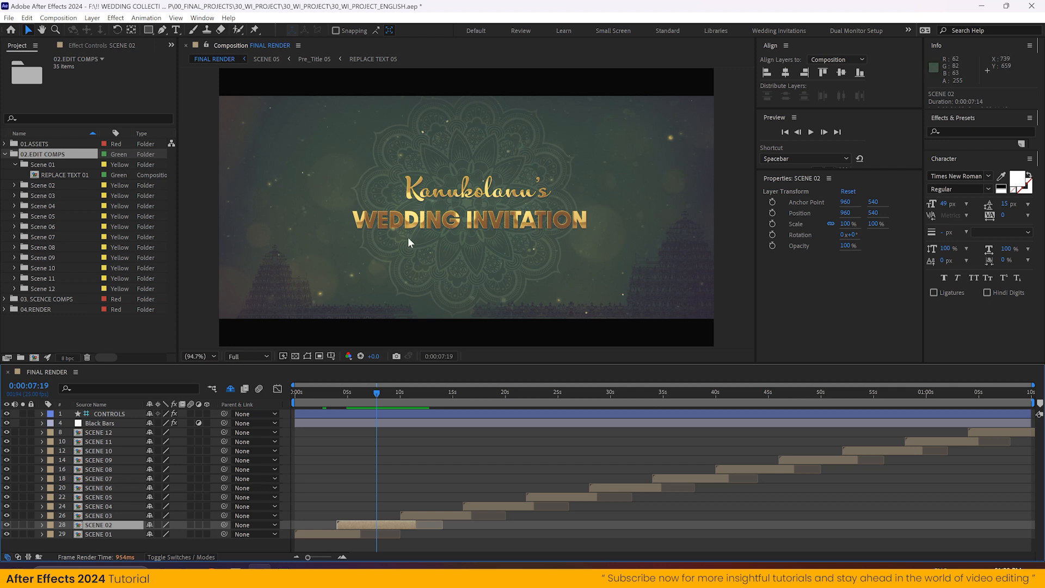
left_click(15, 186)
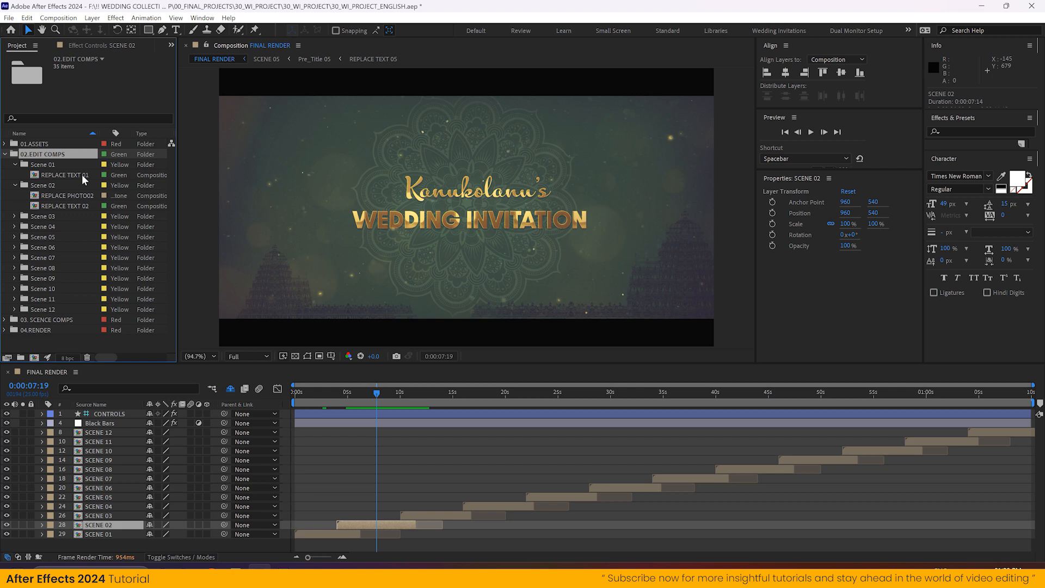
Compare the first two titles in FINAL RENDER and open the REPLACE TEXT 02 composition from the Scene 02 folder
left_click(324, 401)
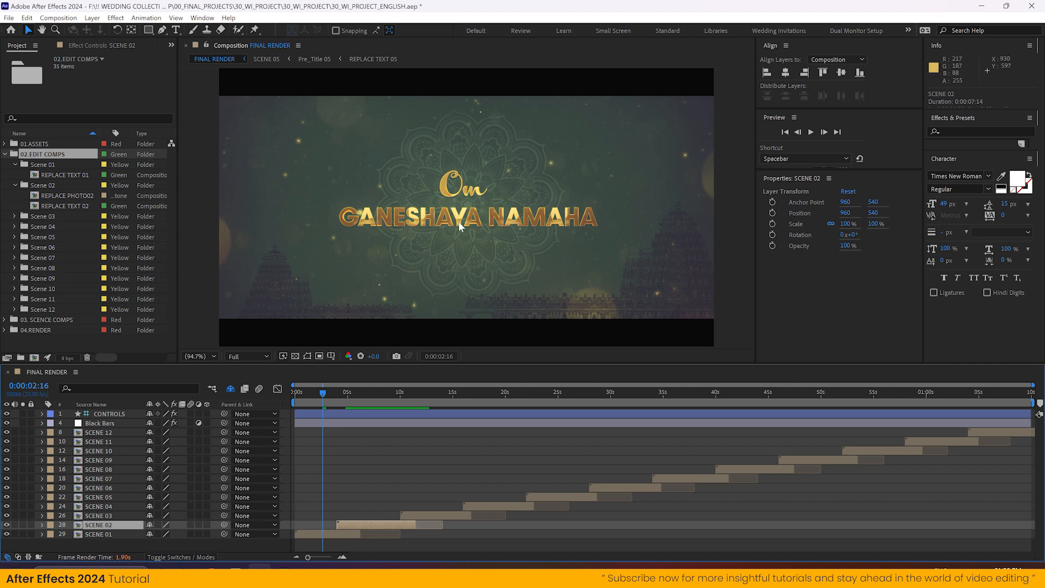
left_click(384, 397)
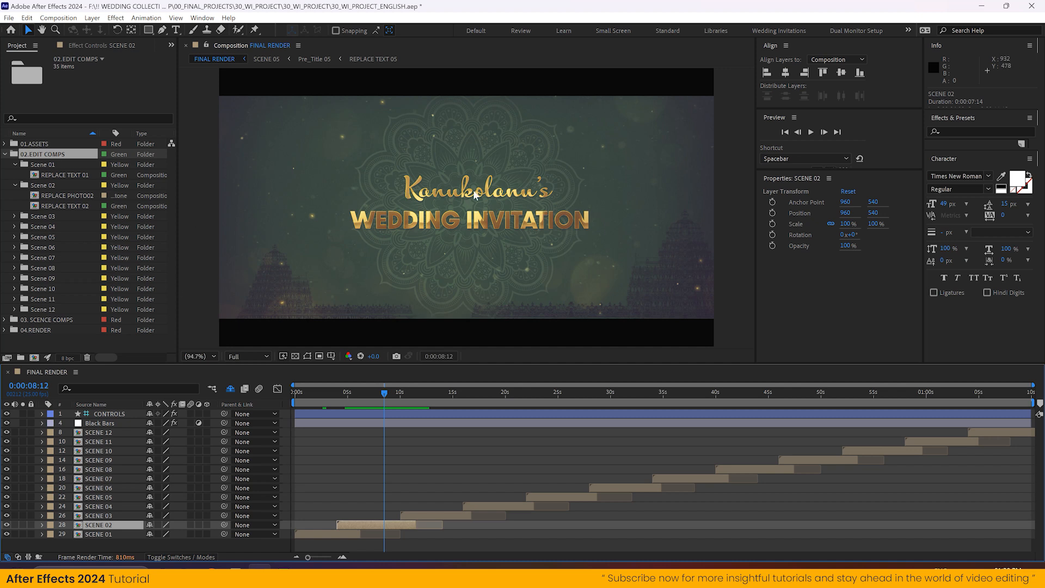
double_click(77, 206)
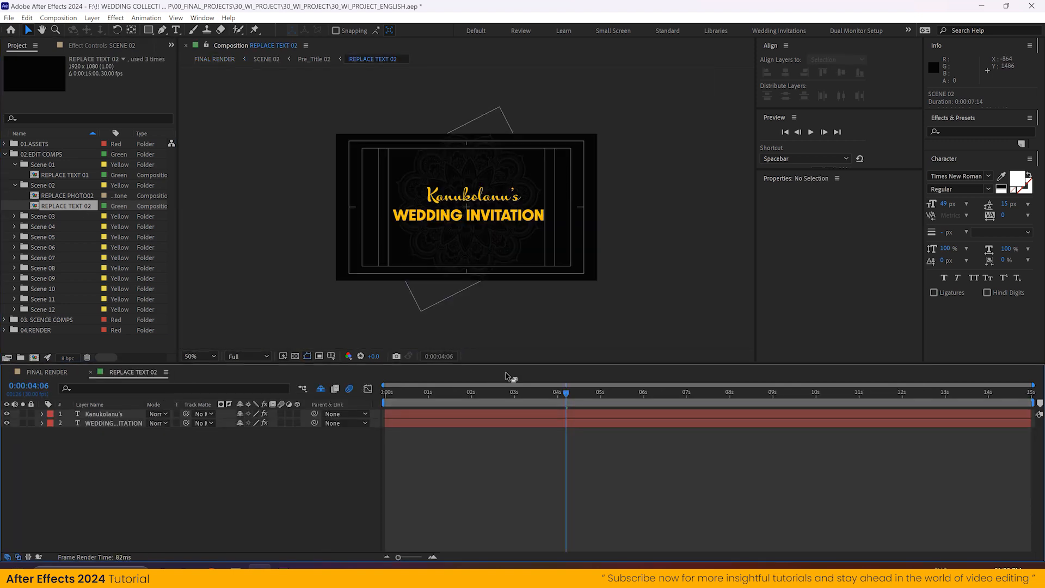
scroll(447, 236, "up", 1)
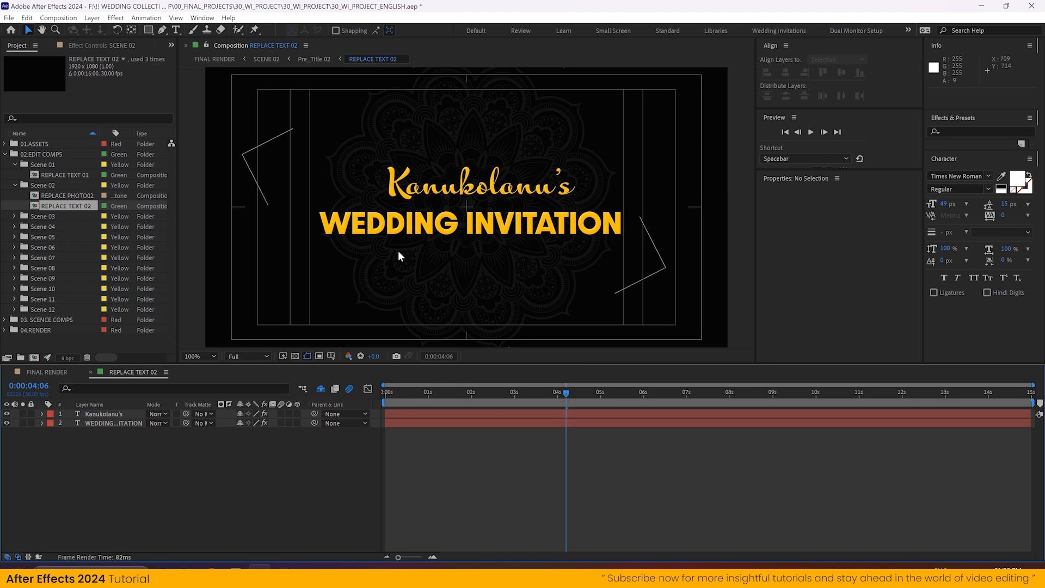
left_click(445, 131)
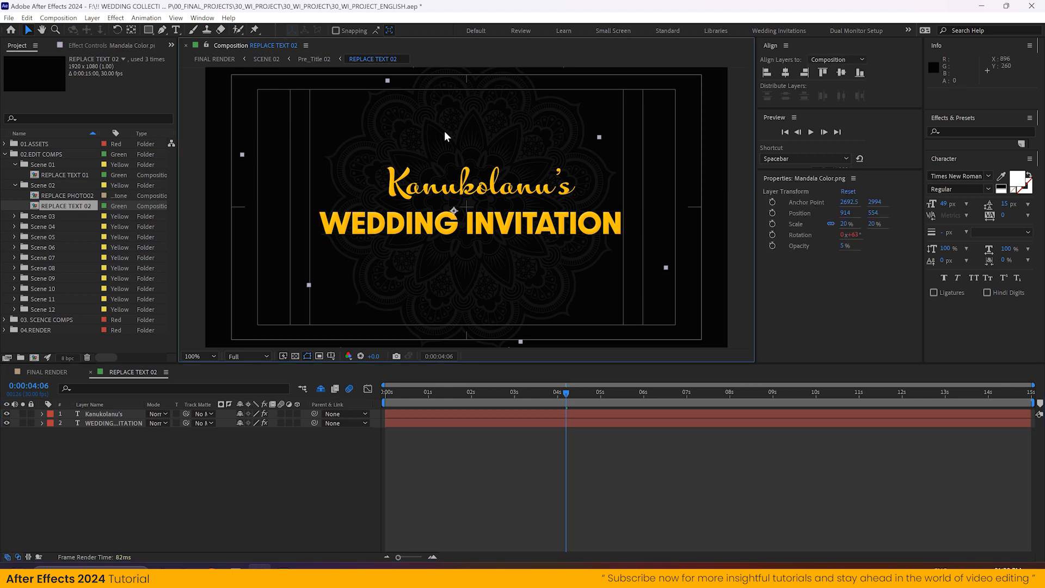
left_click(185, 488)
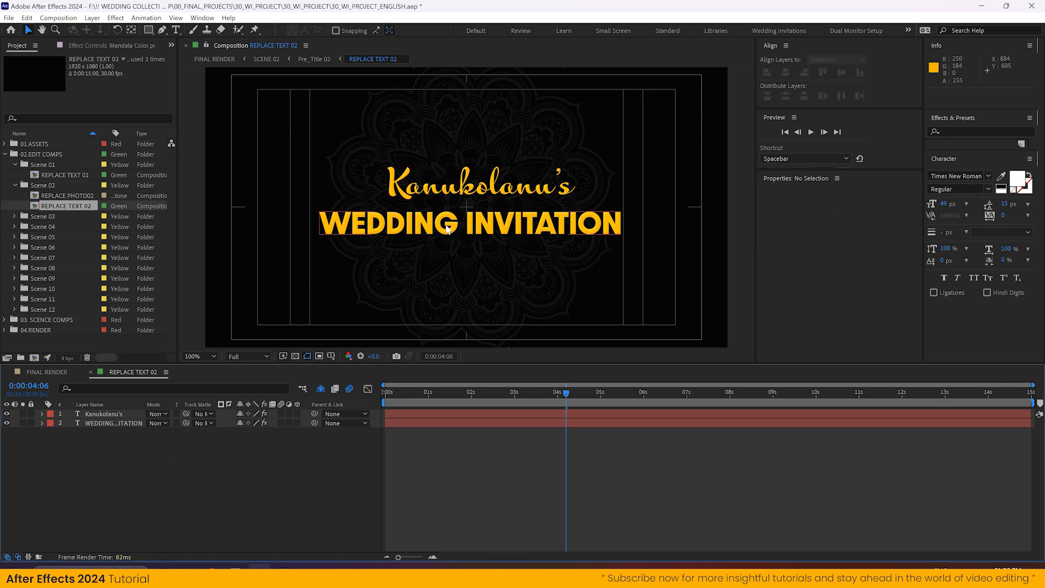
Replace the family name above WEDDING INVITATION in REPLACE TEXT 02 with "Surname"
left_click(107, 414)
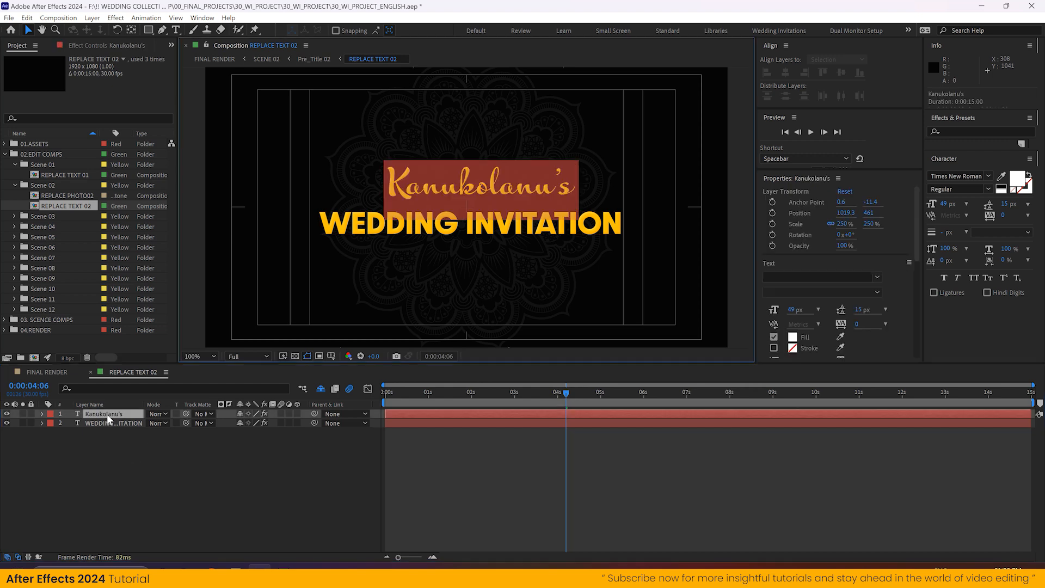
key("ctrl+t")
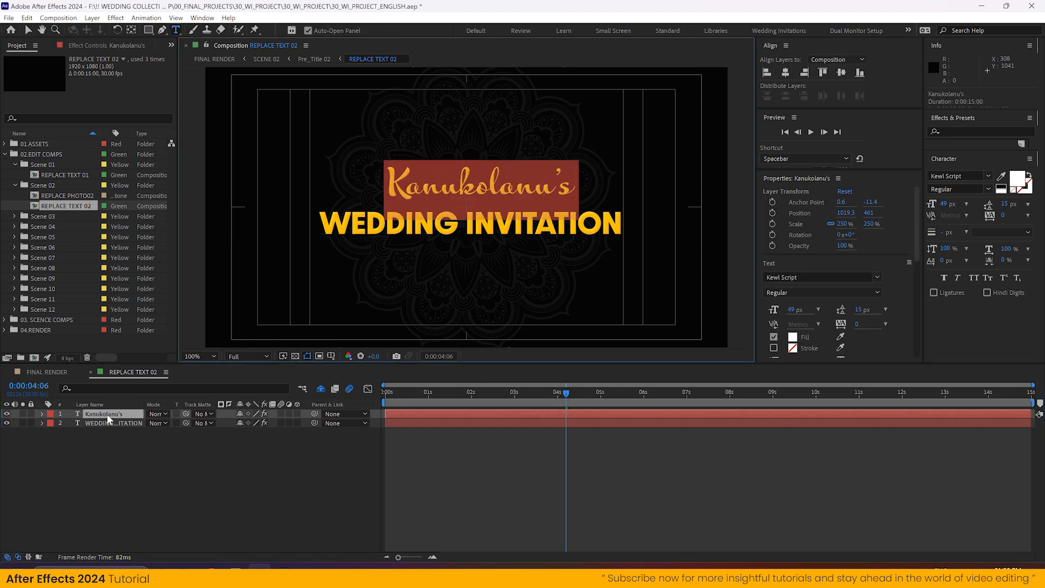
type("Surname")
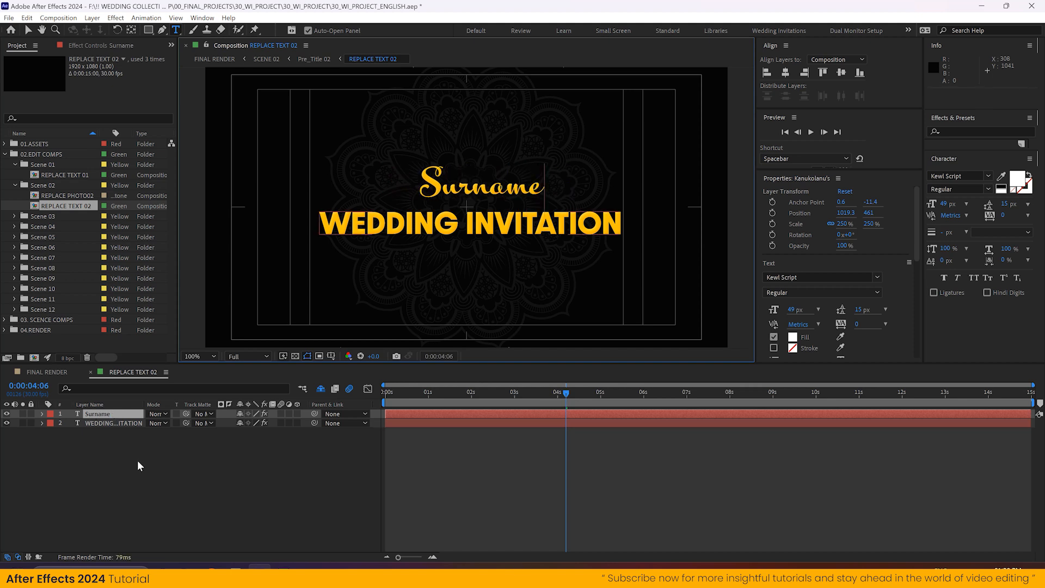
left_click(218, 465)
Preview the groom title of SCENE 03 in FINAL RENDER at 0:00:14:02 and open REPLACE PHOTO 03 from the Scene 03 folder
left_click(62, 374)
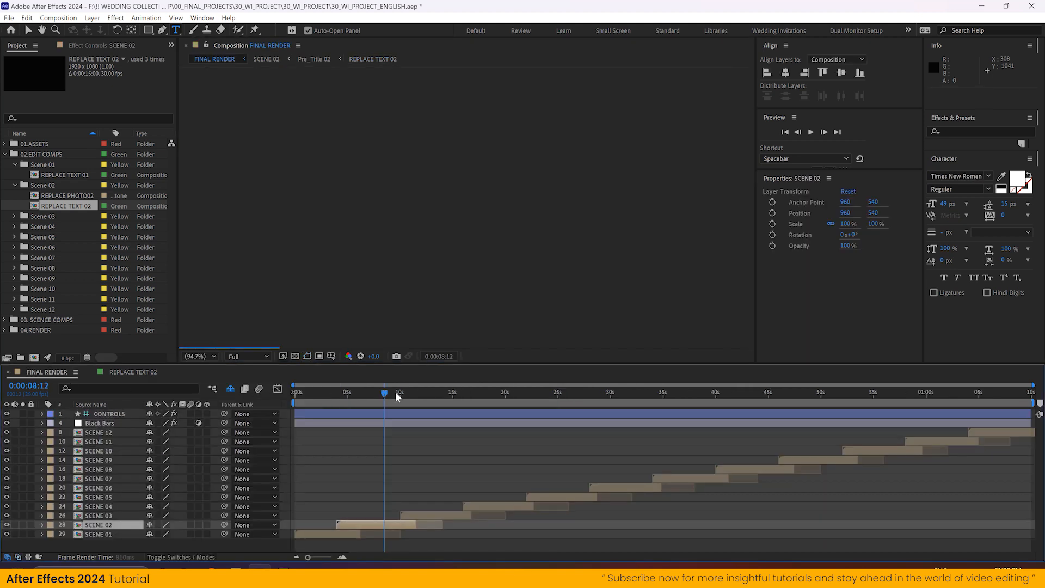
left_click(443, 400)
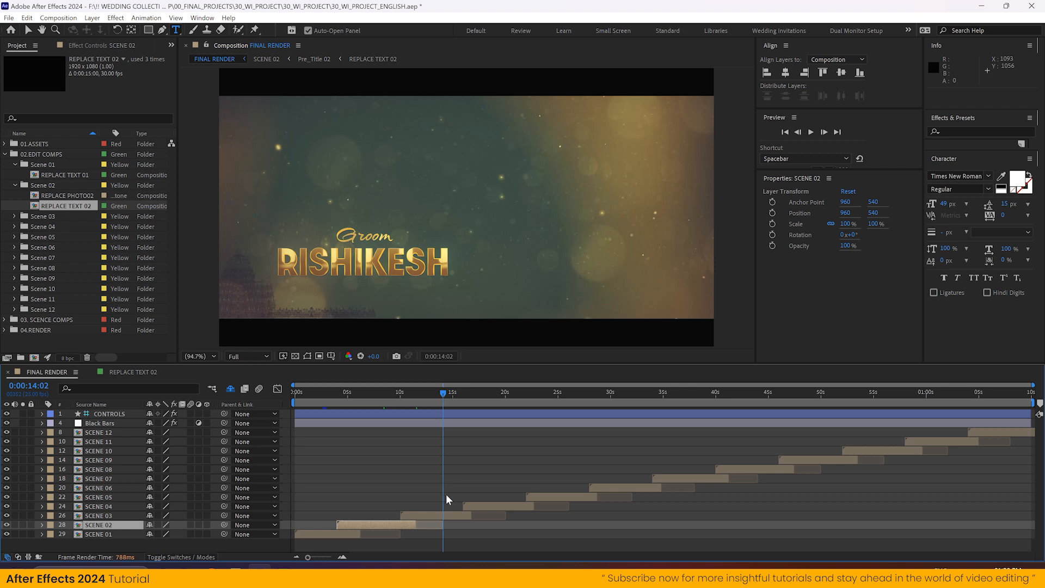
left_click(448, 515)
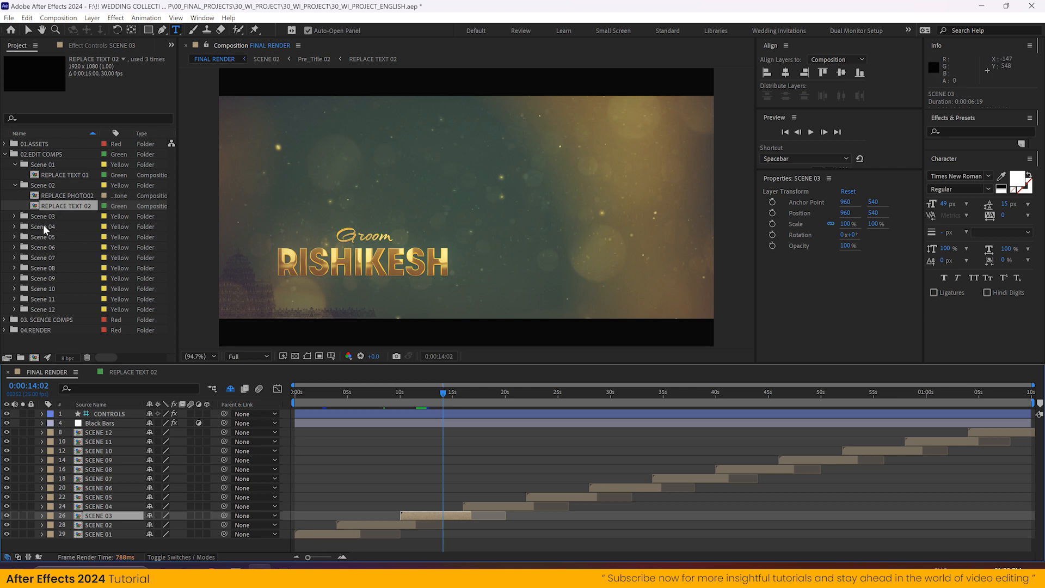
left_click(15, 217)
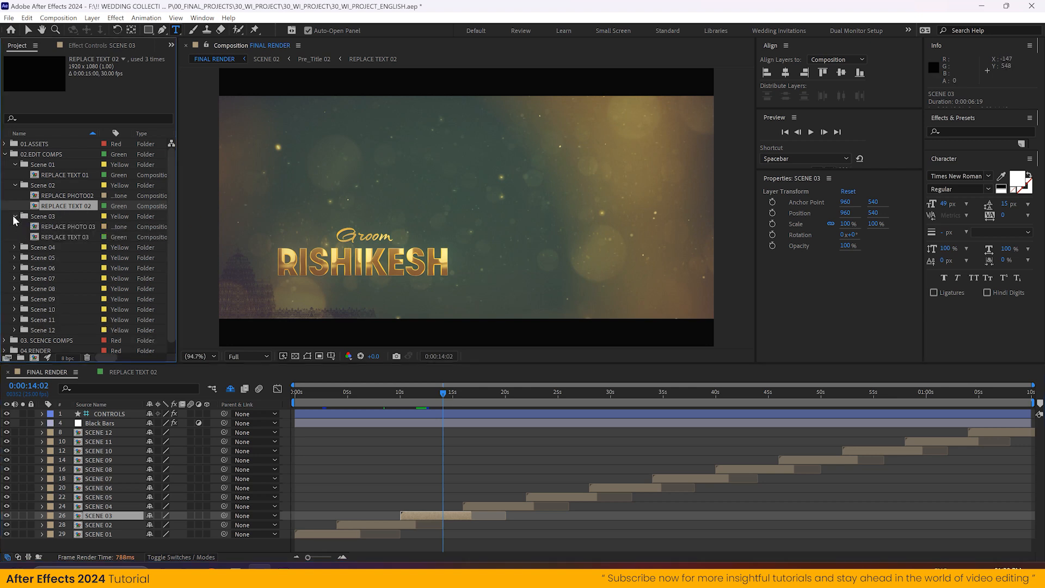
double_click(64, 226)
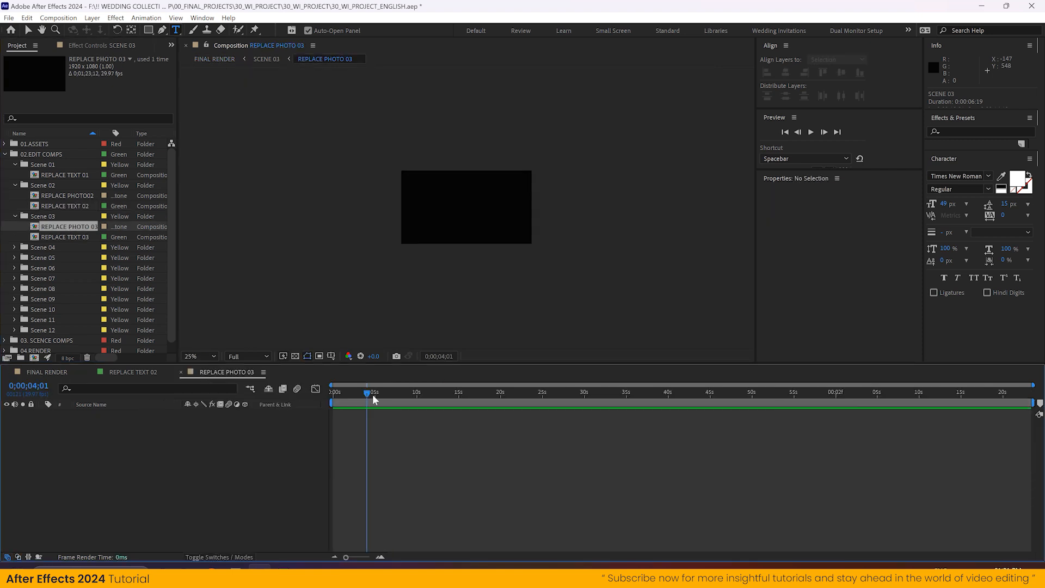
scroll(489, 224, "up", 1)
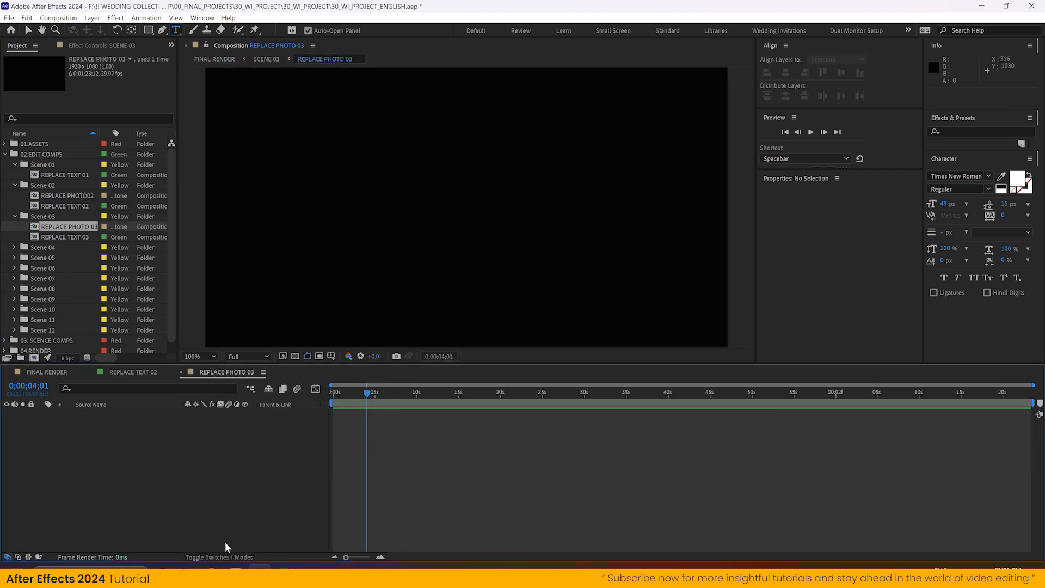
Place the groom portrait whose file name ends in 7669972.jpg from the Downloads folder into REPLACE PHOTO 03
left_click(188, 578)
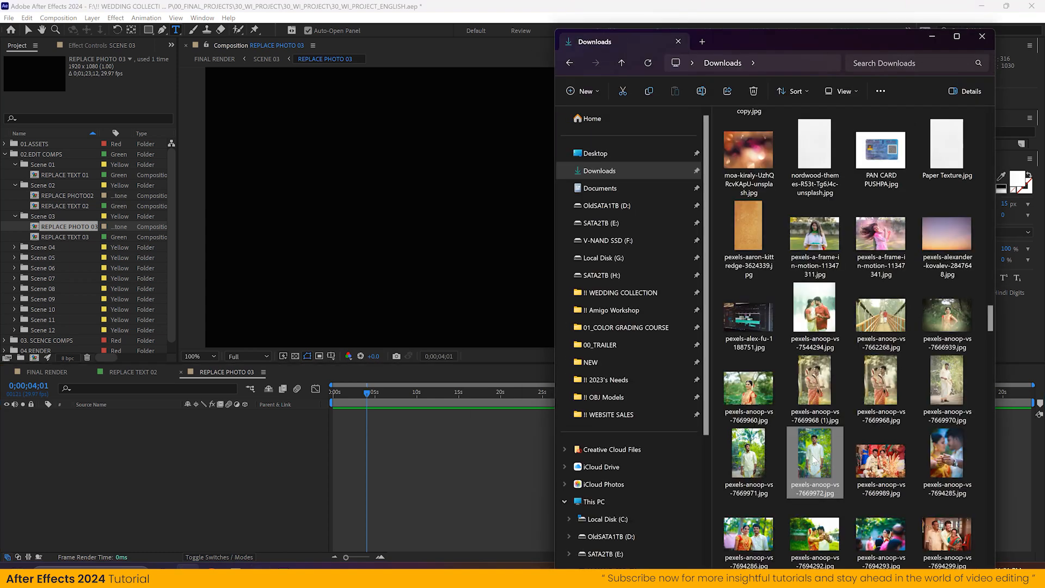
left_click_drag(813, 457, 217, 458)
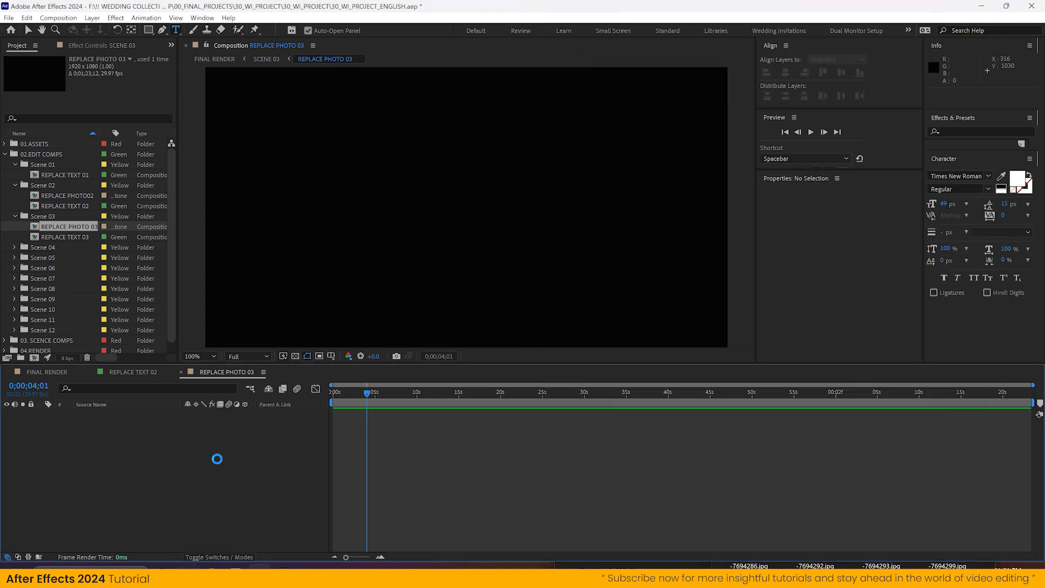
scroll(478, 294, "down", 1)
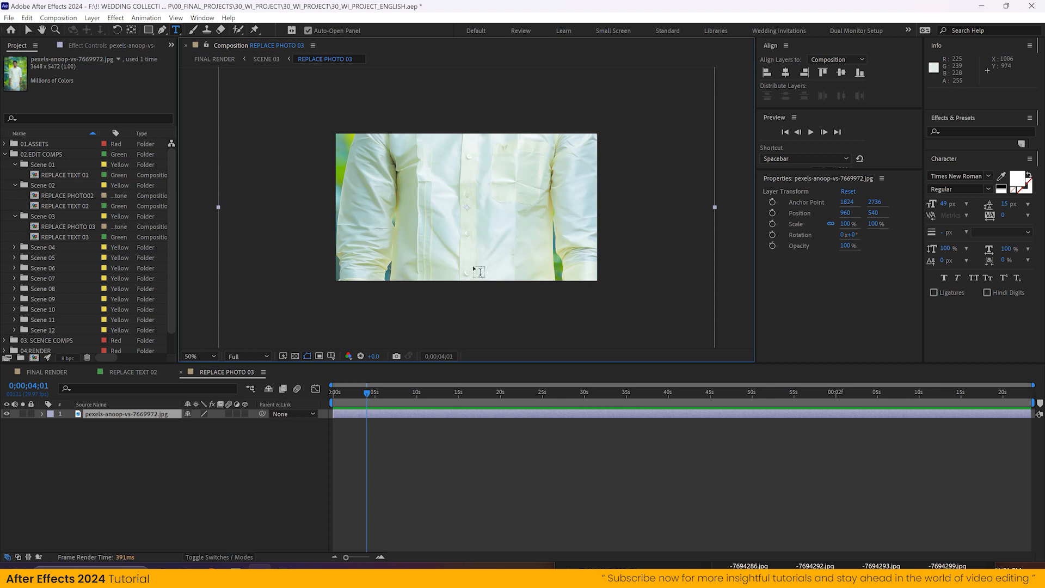
Scale the groom portrait layer in REPLACE PHOTO 03 down to 39%
left_click(168, 470)
key("v")
left_click(152, 413)
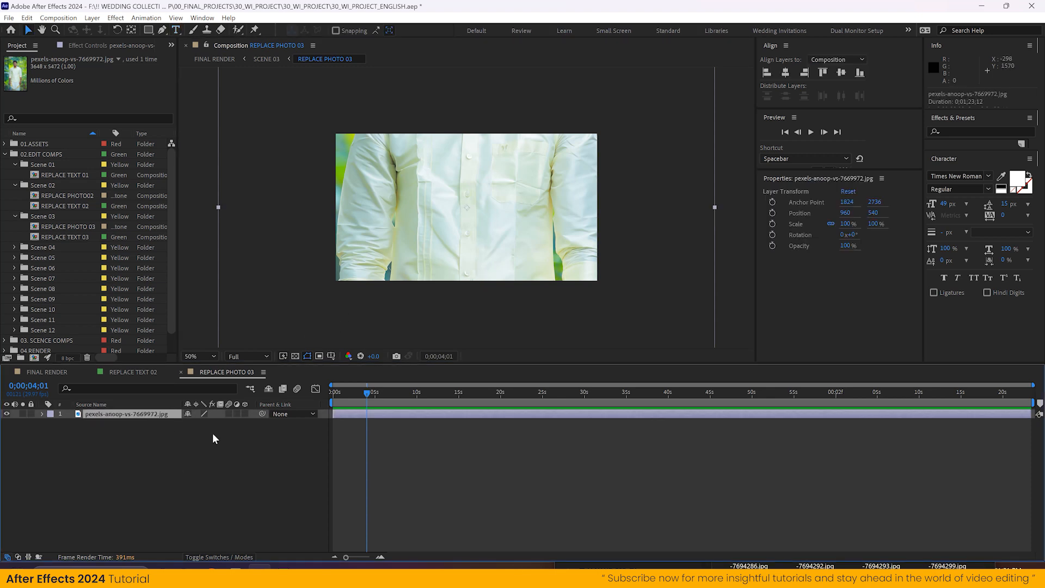
left_click(152, 439)
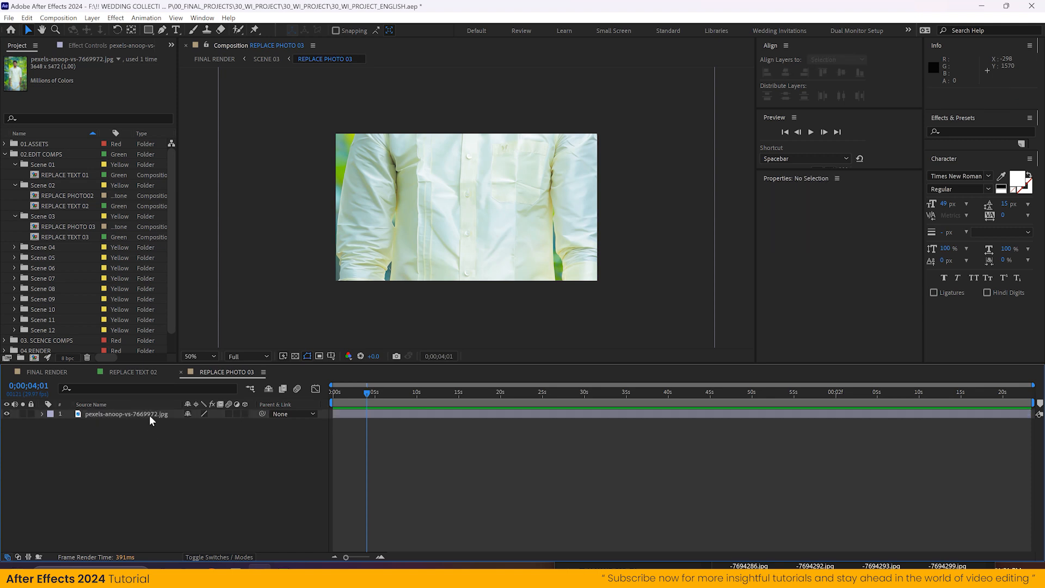
left_click(149, 413)
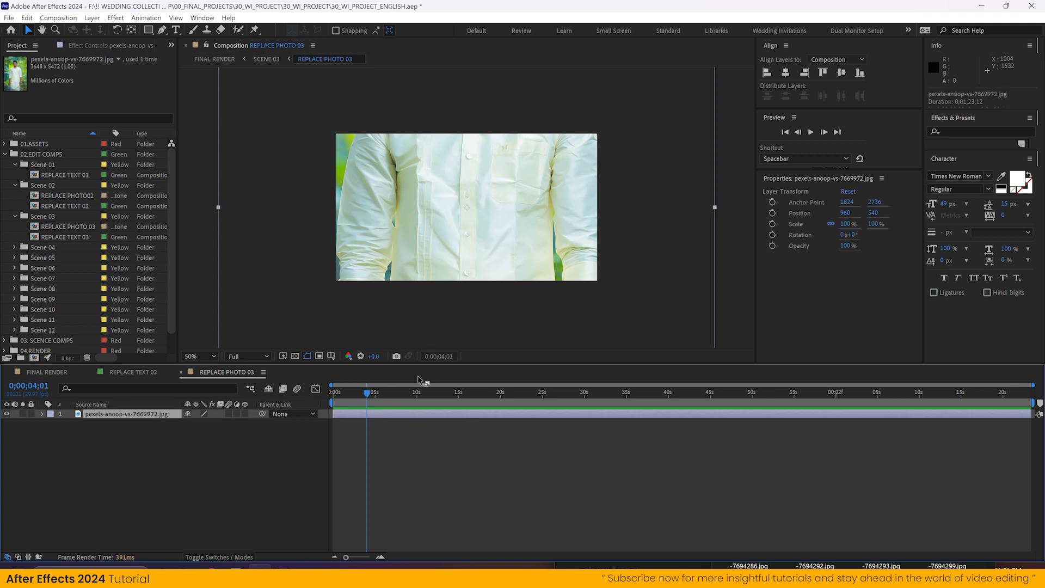
left_click(42, 414)
left_click(42, 414)
left_click_drag(847, 224, 814, 223)
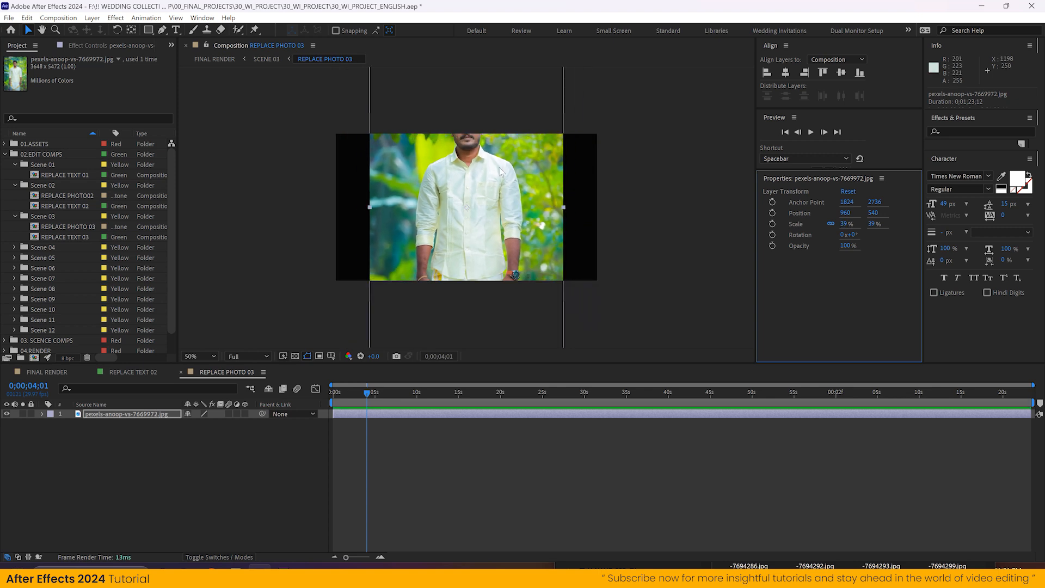
Move the groom portrait in REPLACE PHOTO 03 to about position 578, 934, checking its framing beside the groom title in FINAL RENDER
left_click_drag(502, 156, 500, 197)
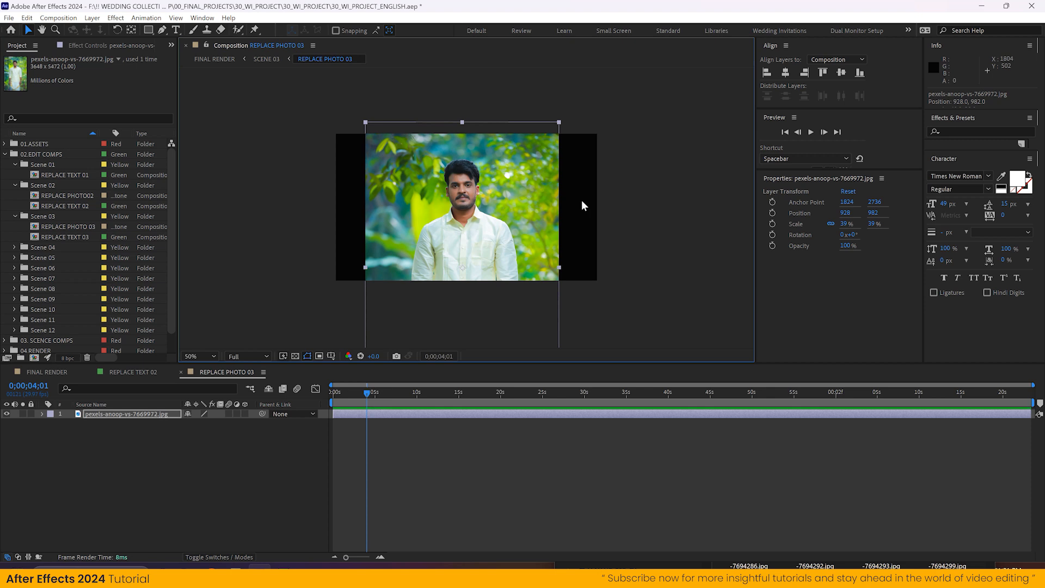
left_click_drag(499, 229, 492, 218)
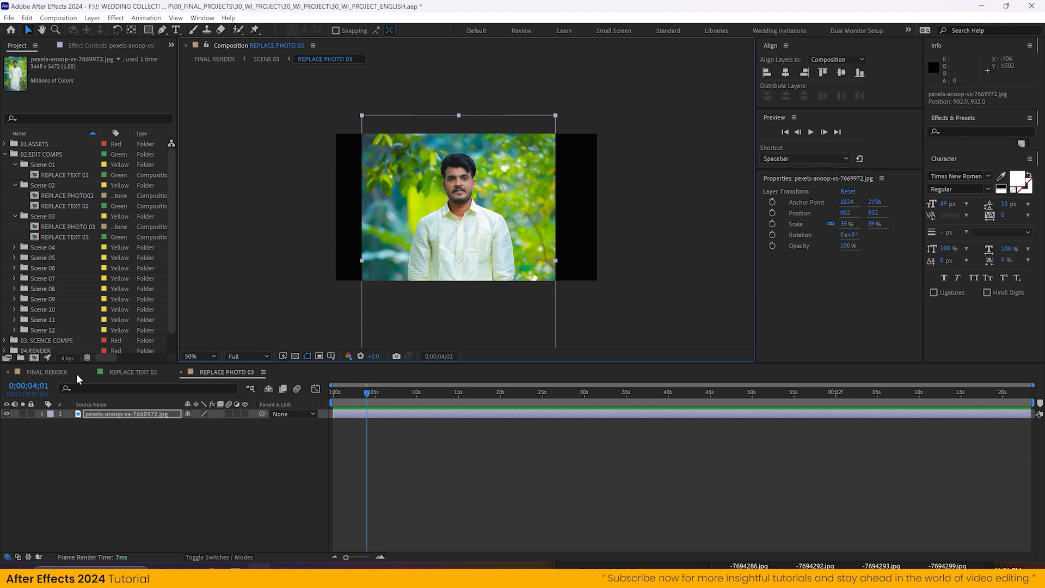
left_click(51, 374)
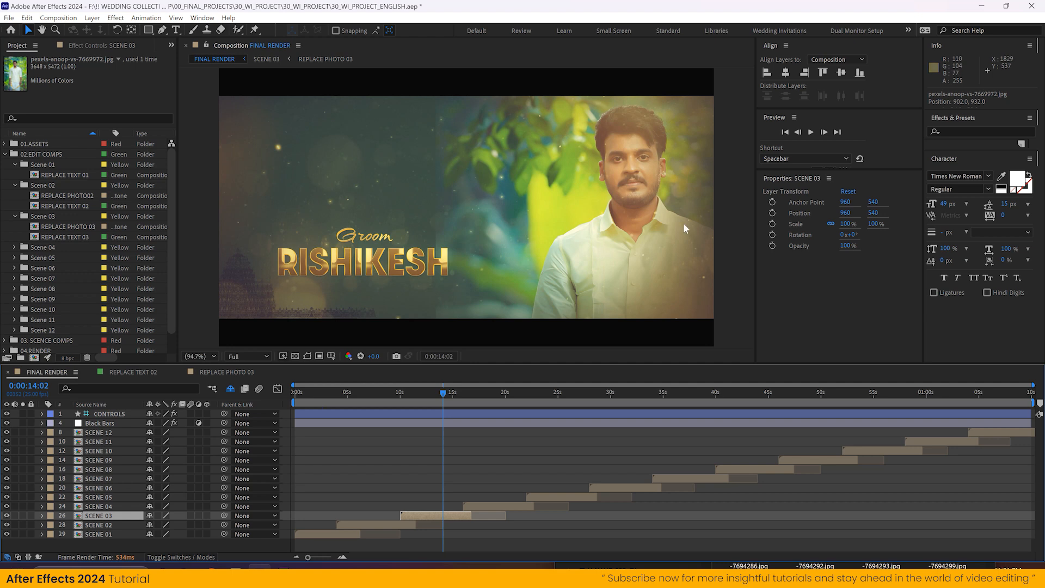
left_click(205, 374)
mouse_move(508, 220)
left_mouse_down()
mouse_move(496, 220)
mouse_move(508, 214)
left_mouse_up()
left_click(54, 370)
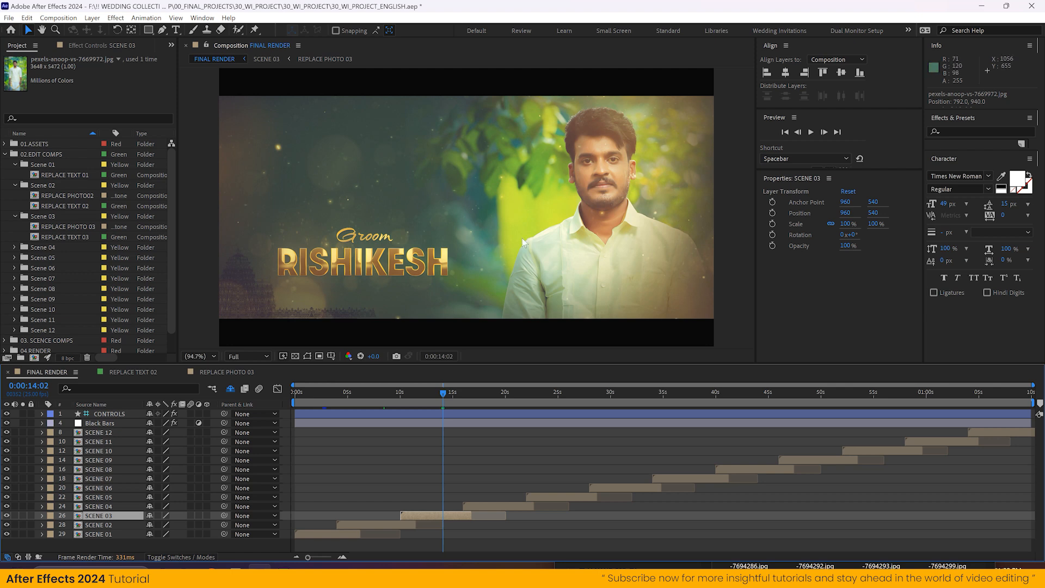
left_click(218, 373)
left_click_drag(446, 243, 418, 245)
left_click(61, 373)
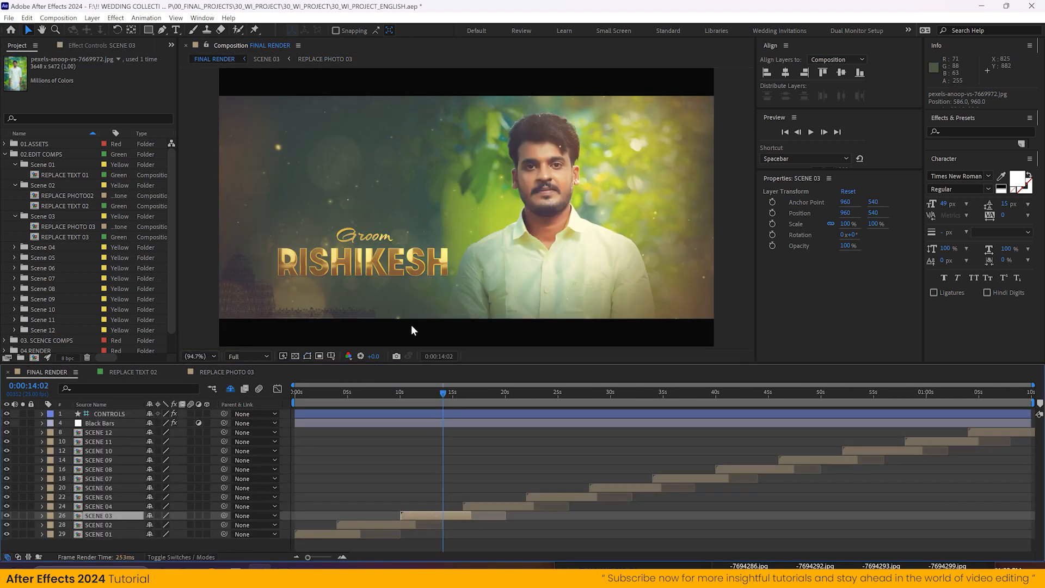
left_click(218, 373)
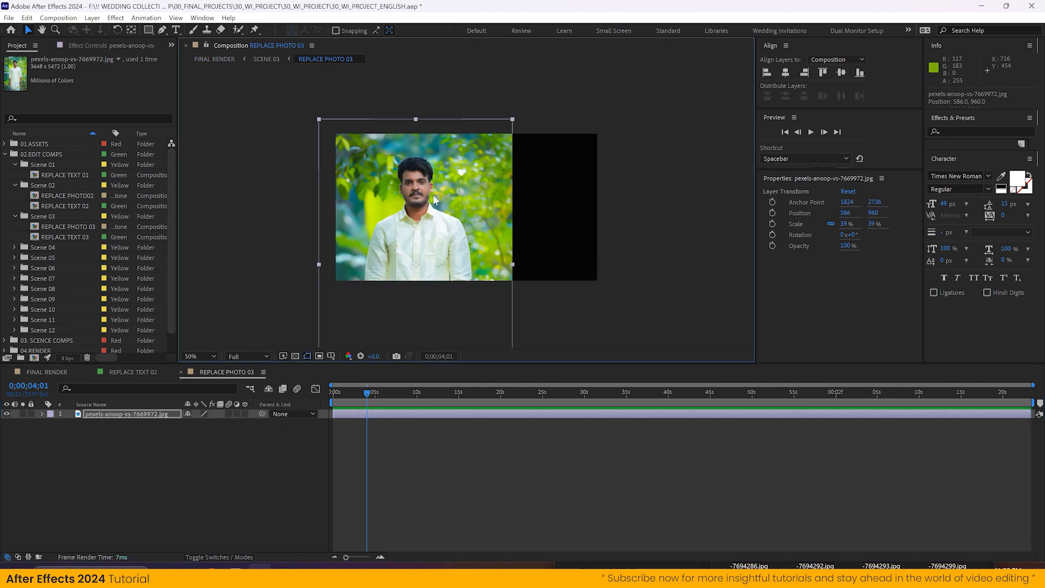
mouse_move(484, 207)
left_mouse_down()
mouse_move(594, 196)
mouse_move(465, 207)
left_mouse_up()
left_click(49, 372)
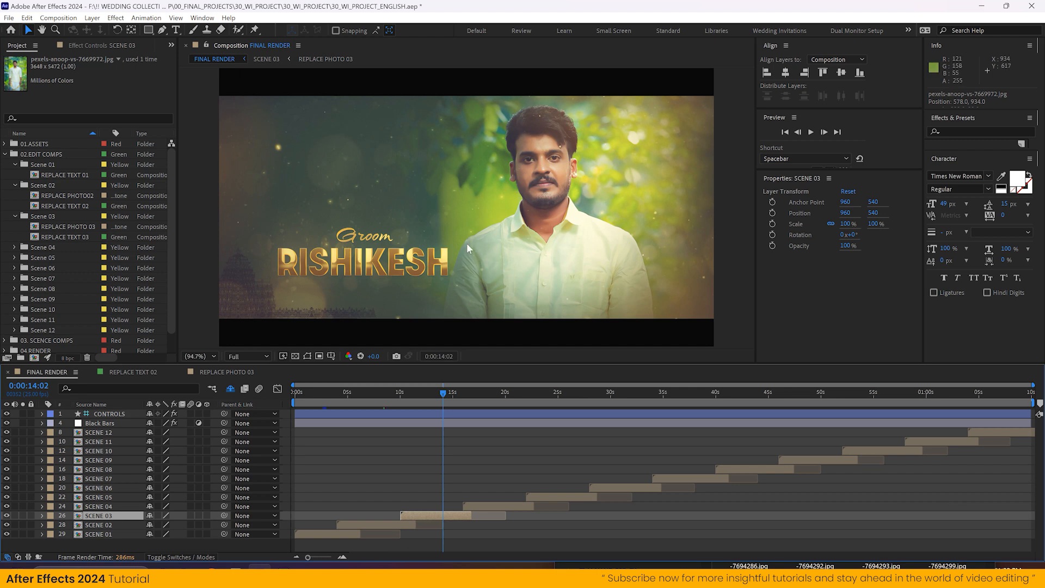
Preview FINAL RENDER at 0:00:19:09 and 0:00:25:17, and return to SCENE 03 at 0:00:12:23
left_click(499, 402)
left_click(498, 506)
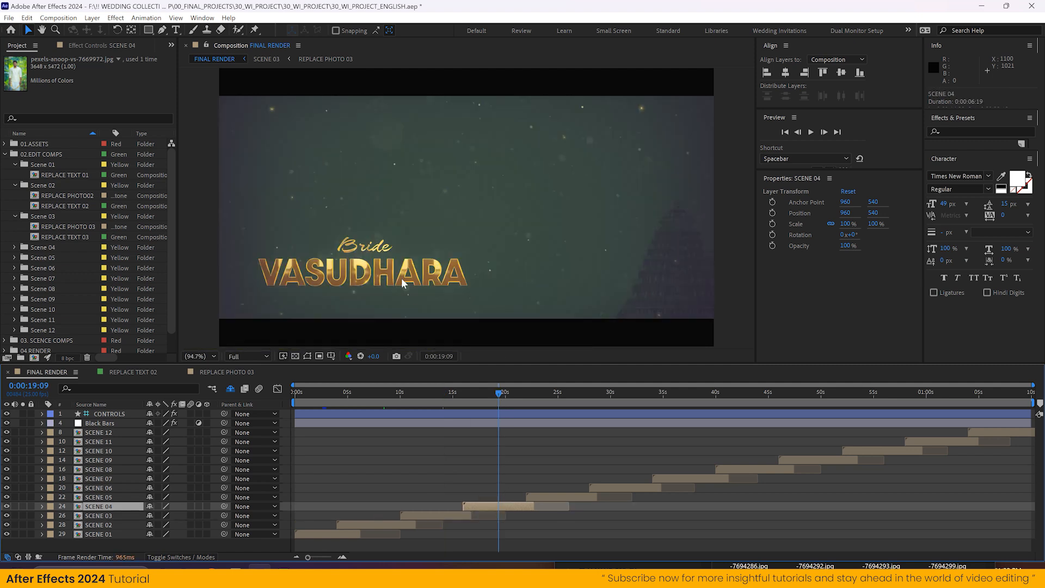
left_click(565, 394)
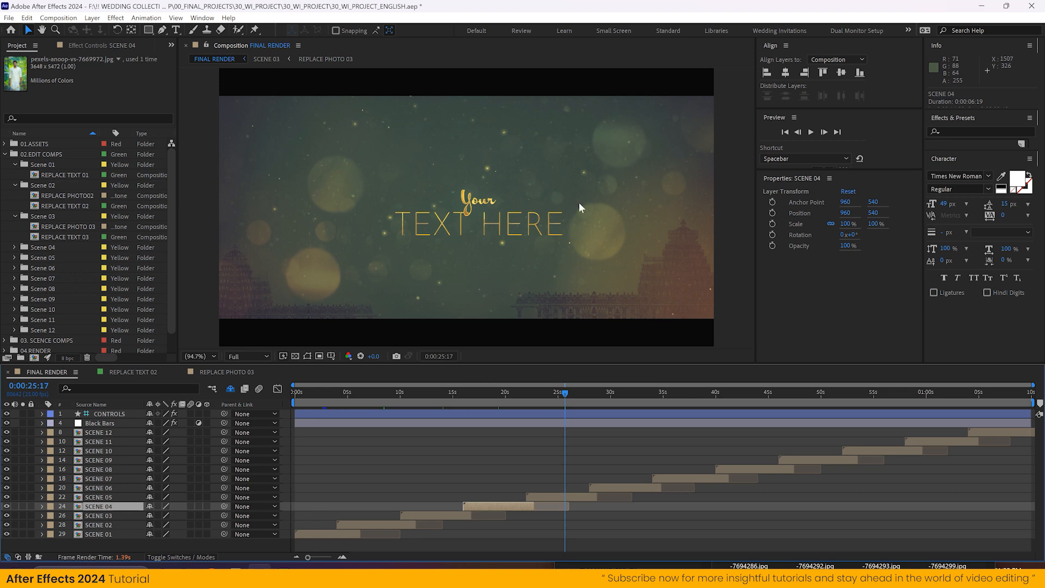
left_click(503, 393)
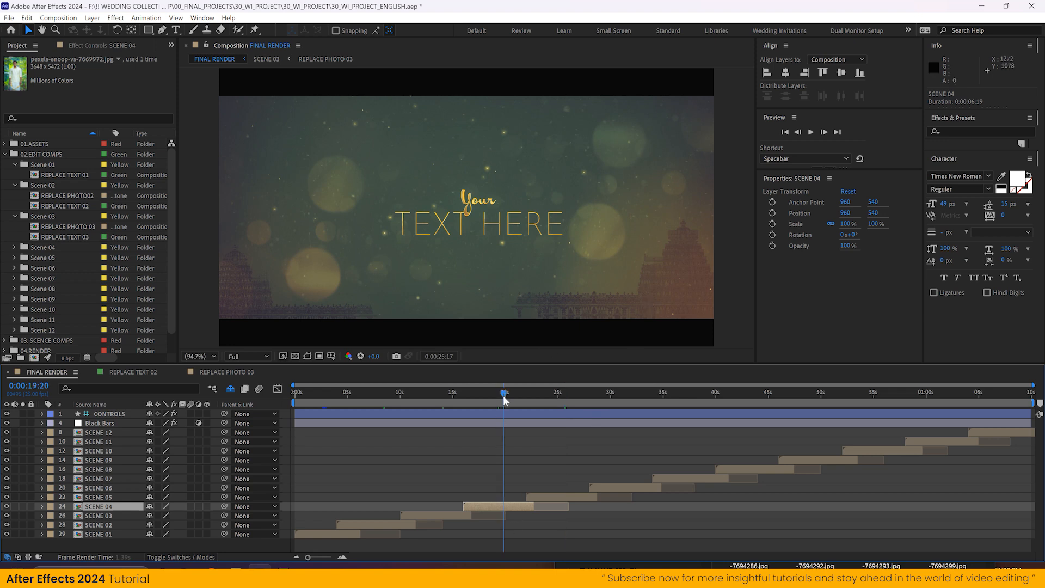
left_click(431, 394)
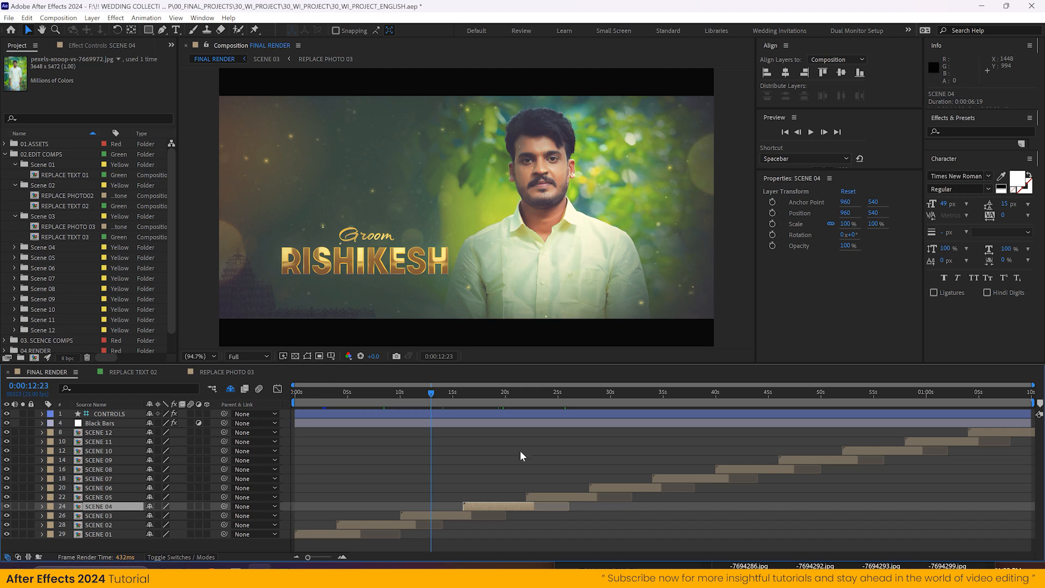
Open the SCENE 03 comp and move the Pre_Title 03 layer horizontally to the right half of the frame
double_click(433, 517)
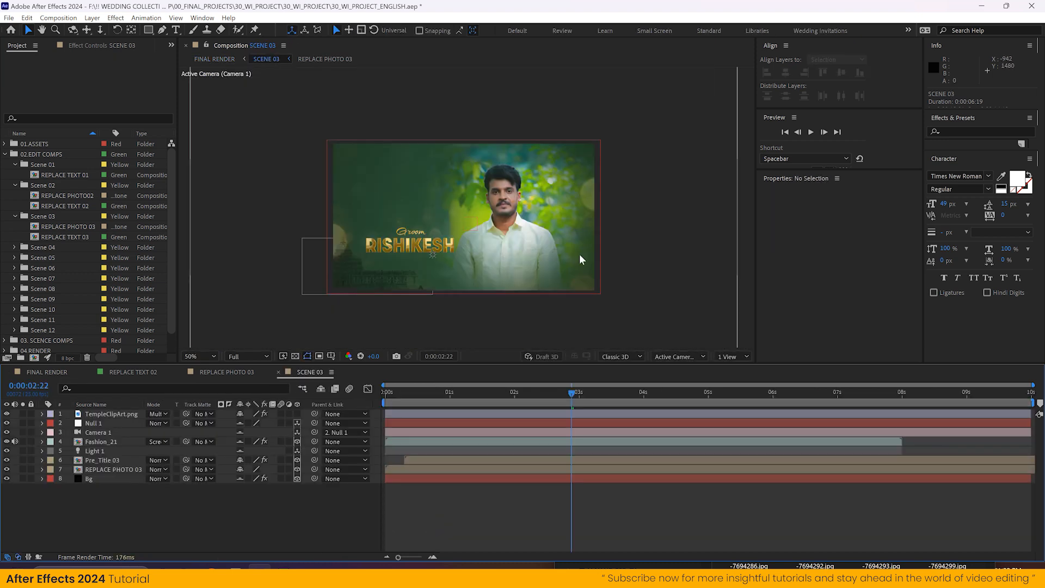
left_click(88, 461)
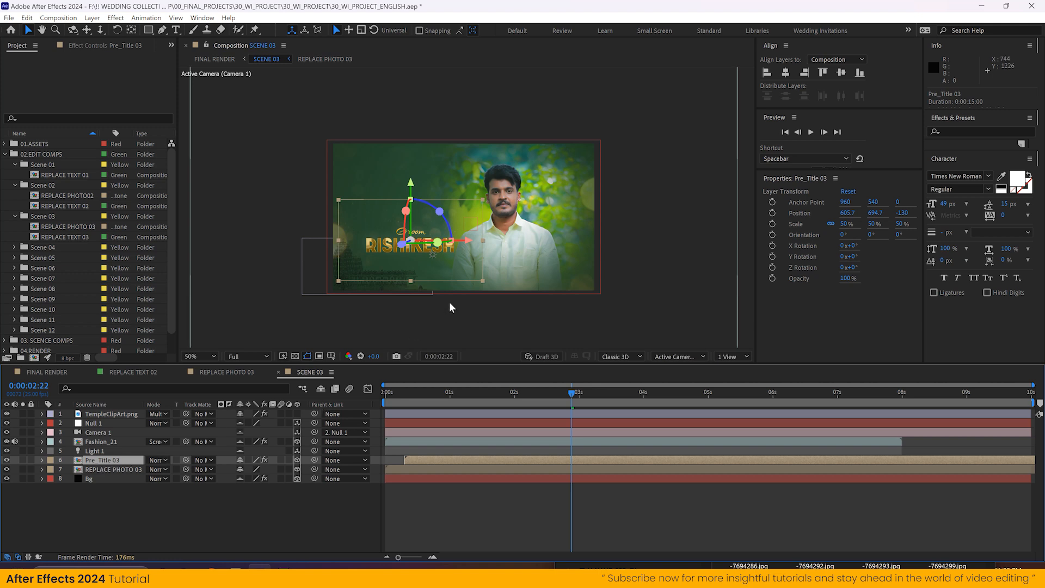
left_click(128, 517)
left_click(117, 463)
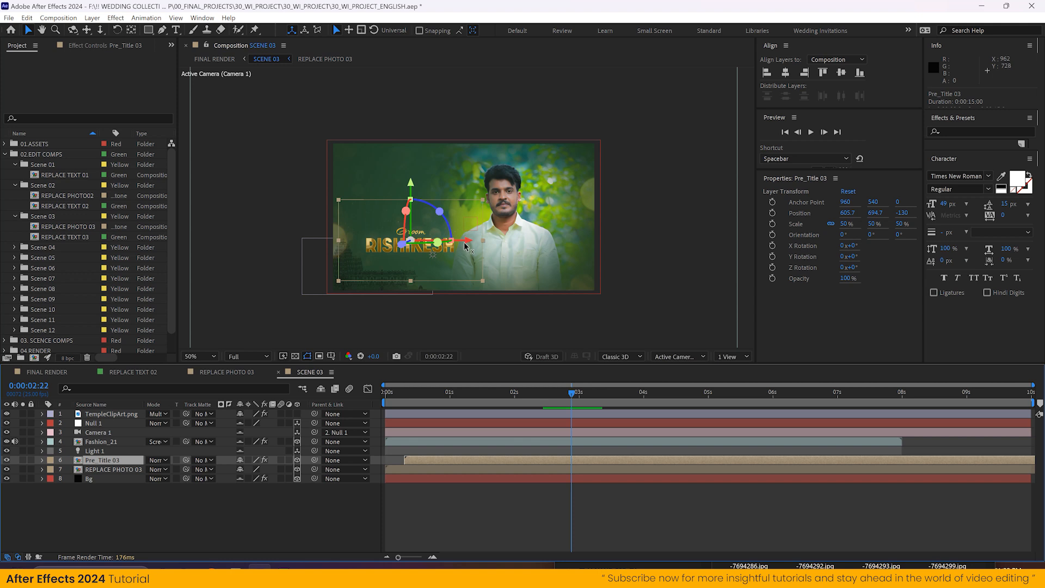
left_click_drag(466, 245, 590, 245)
left_click(310, 507)
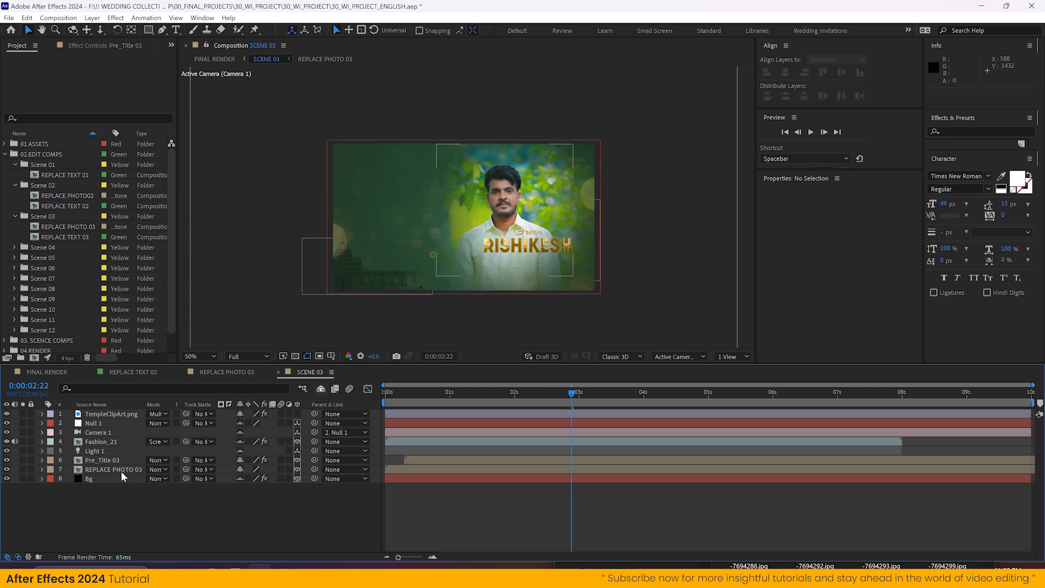
Move the REPLACE PHOTO 03 layer to the left half of SCENE 03, at about 536, 513.8, and check it in FINAL RENDER
left_click(543, 251)
left_click_drag(574, 213, 430, 215)
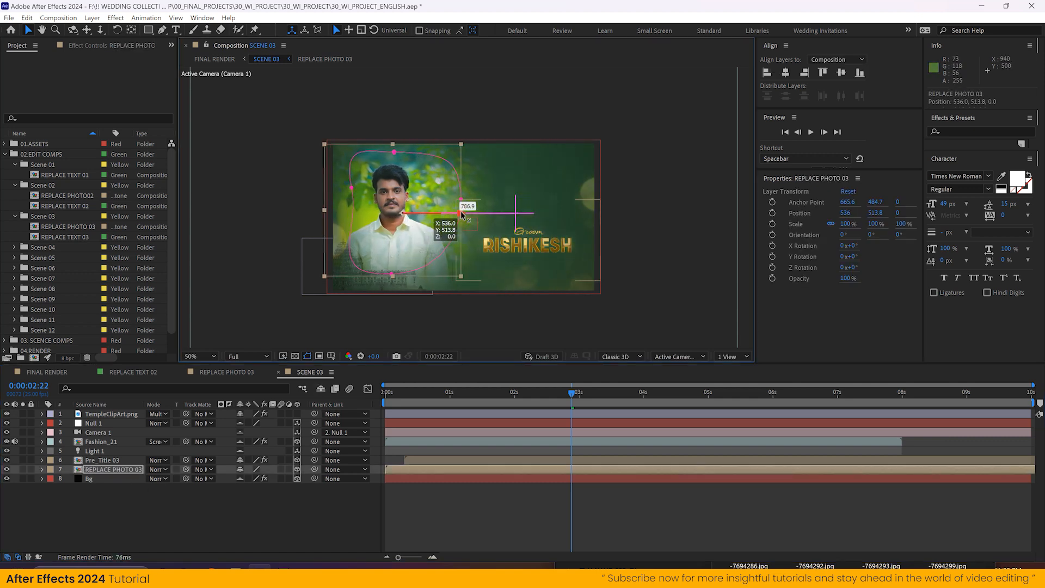
left_click(309, 518)
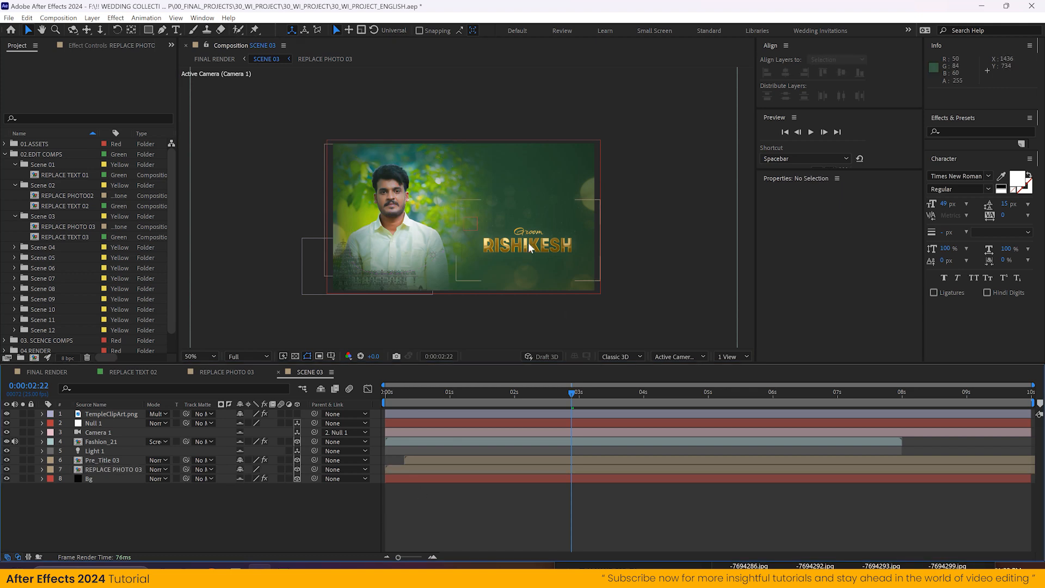
left_click(45, 372)
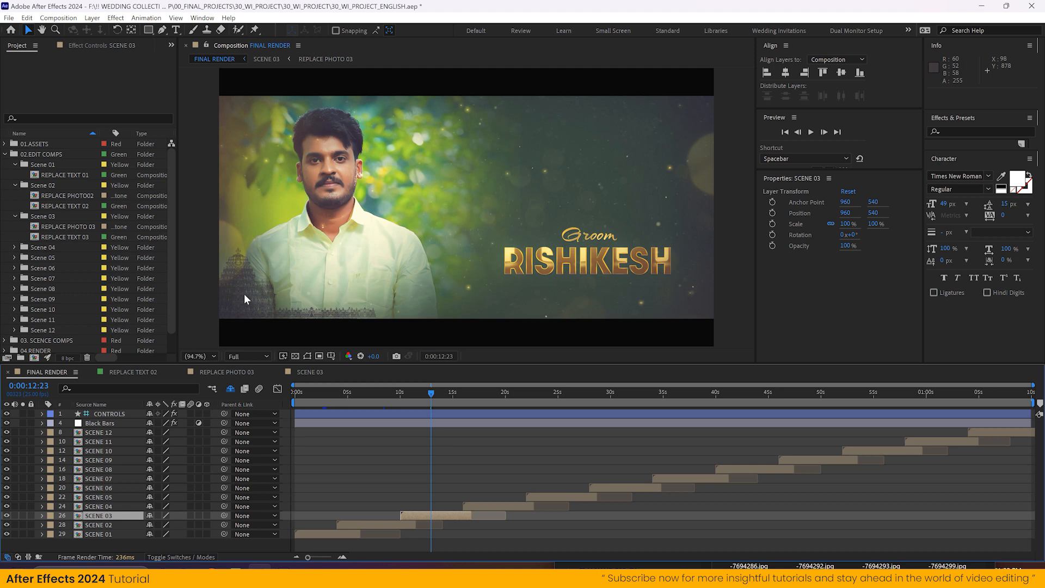
Shift TempleClipArt.png in SCENE 03 right to about 1174, 552, beneath the groom title, and check the layout in FINAL RENDER
double_click(97, 519)
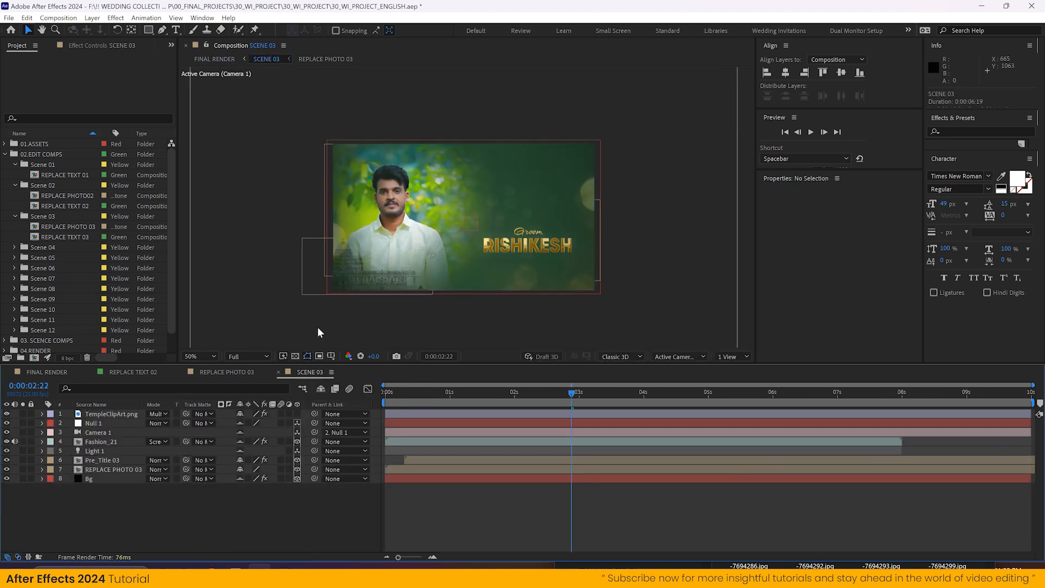
left_click(109, 414)
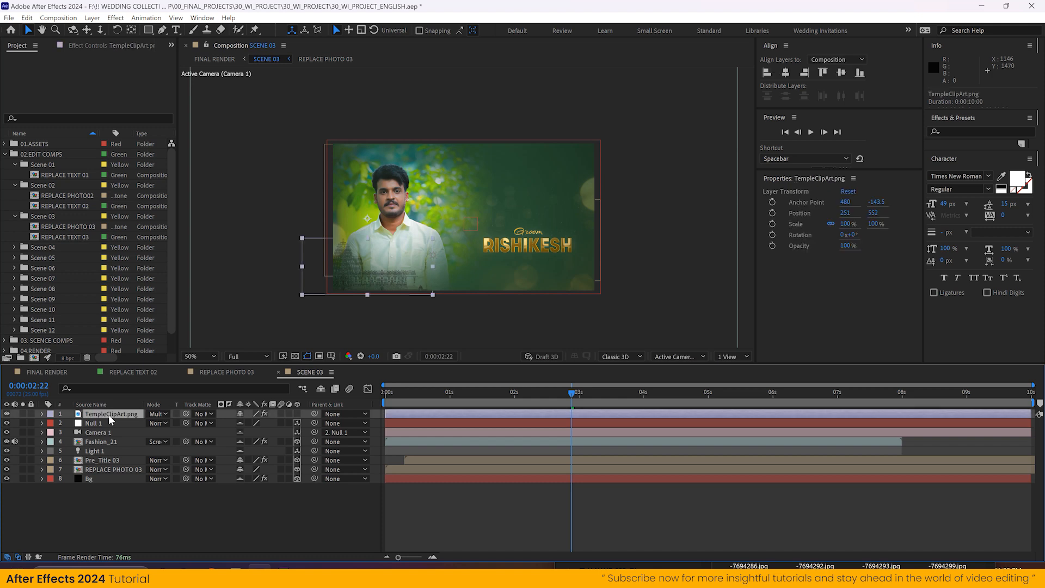
left_click_drag(845, 213, 523, 101)
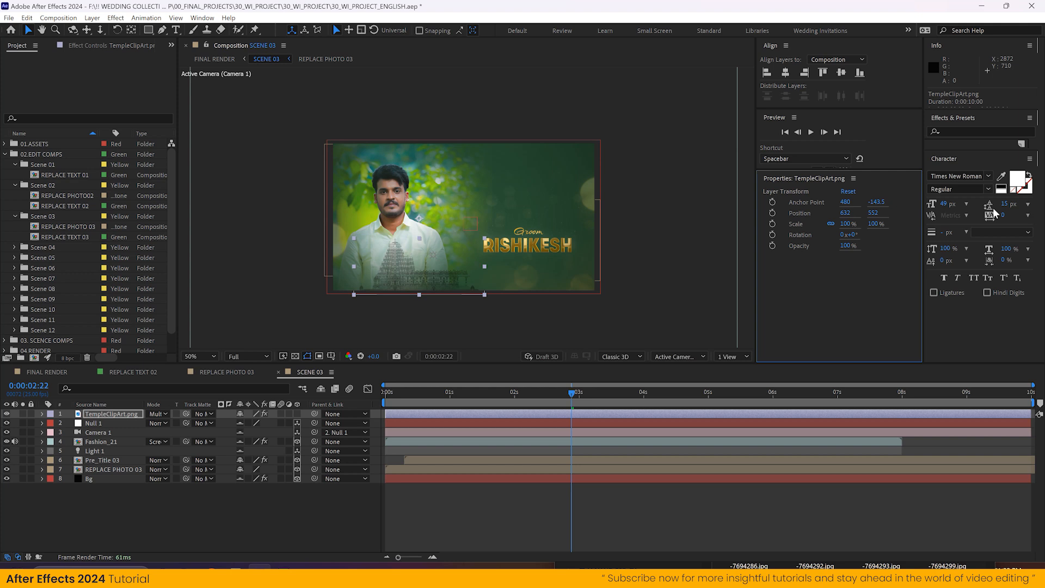
left_click_drag(843, 213, 981, 210)
left_click(465, 272)
left_click_drag(465, 275, 493, 274)
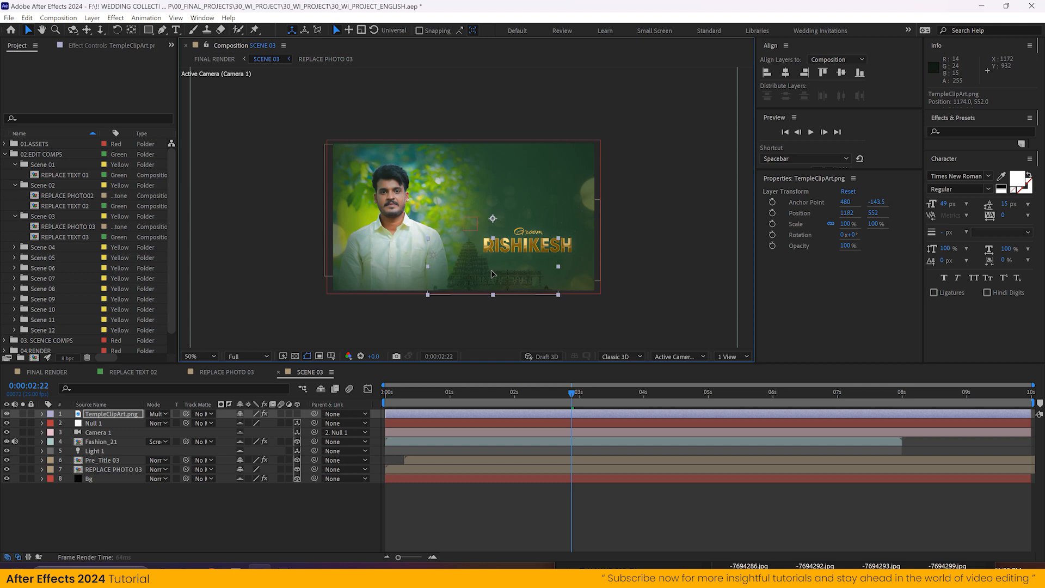
left_click(314, 503)
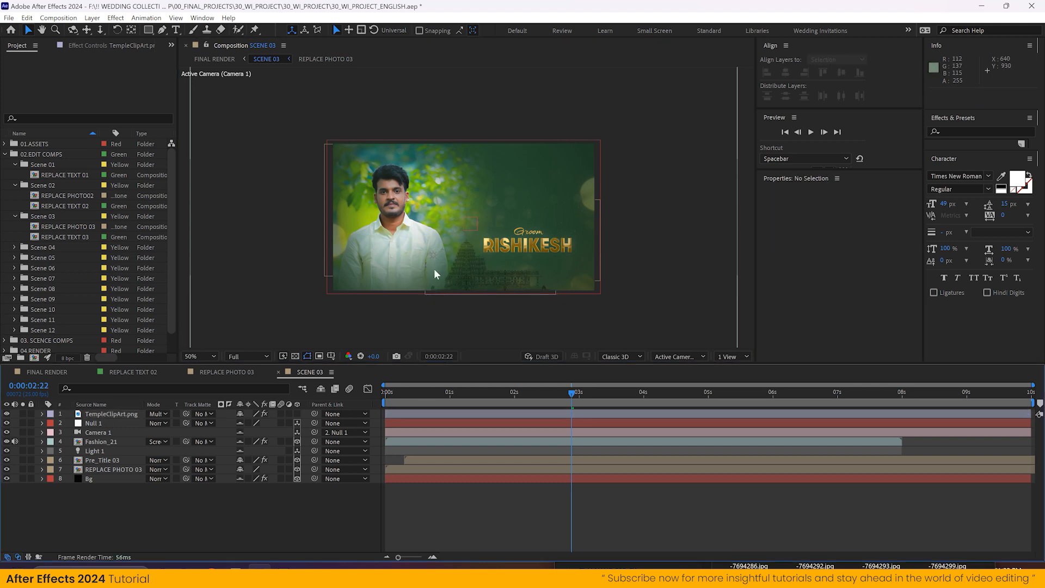
left_click(48, 372)
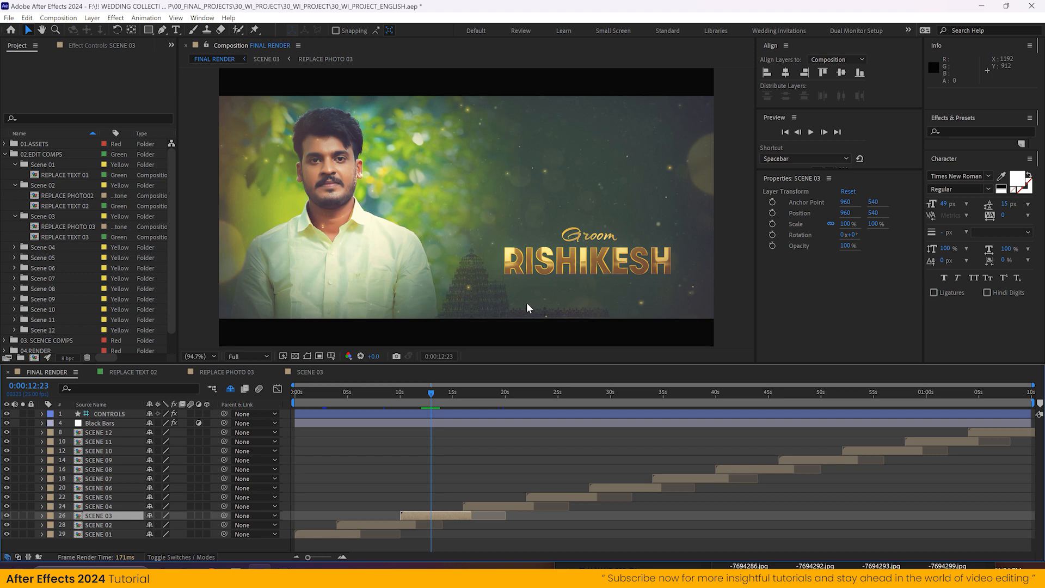
Open REPLACE TEXT 02 and examine the surface of its golden lettering close up at 400%
left_click(308, 373)
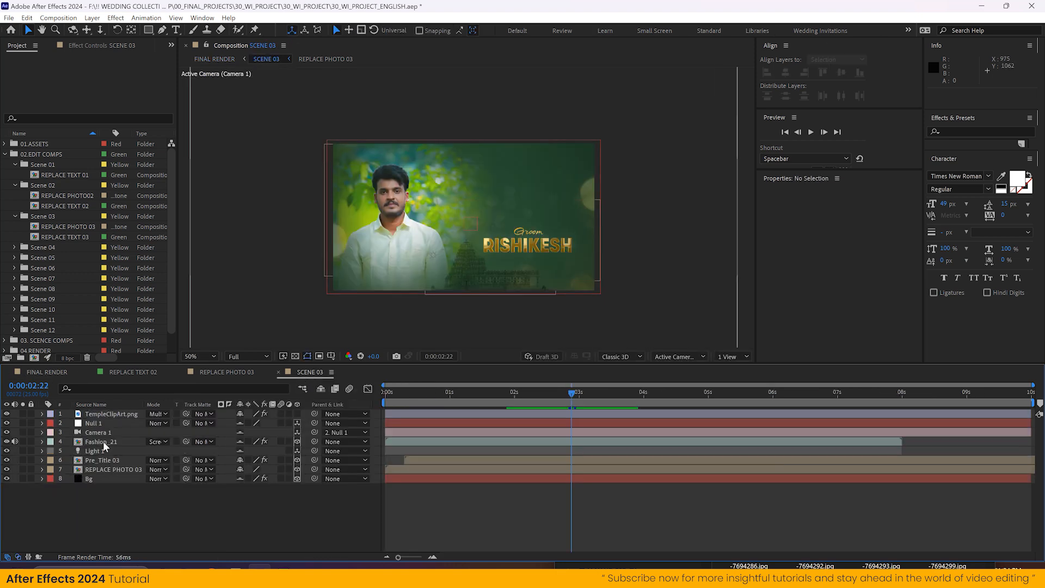
left_click(131, 373)
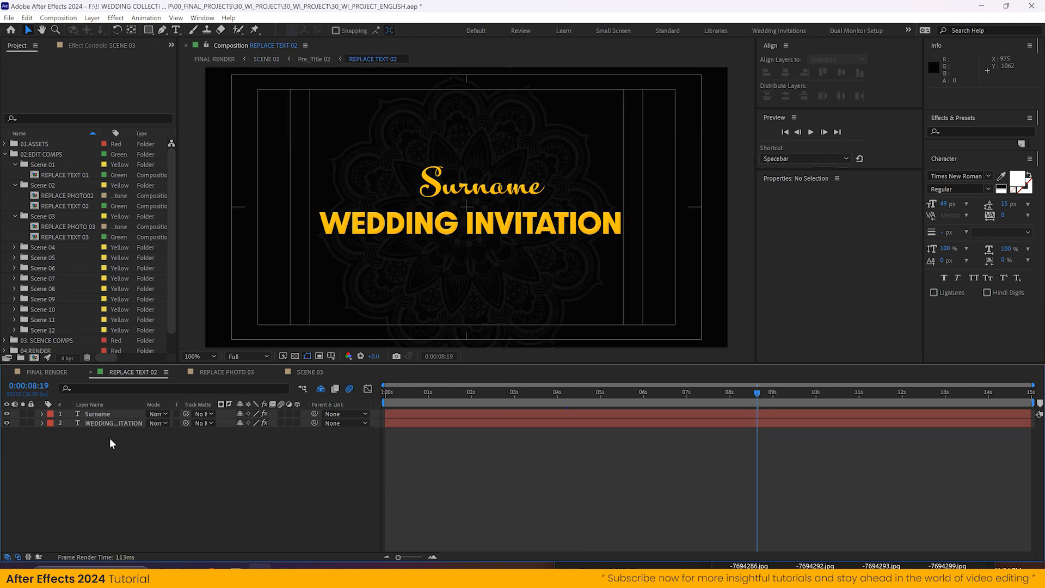
scroll(519, 240, "up", 4)
scroll(561, 277, "up", 1)
scroll(561, 278, "down", 1)
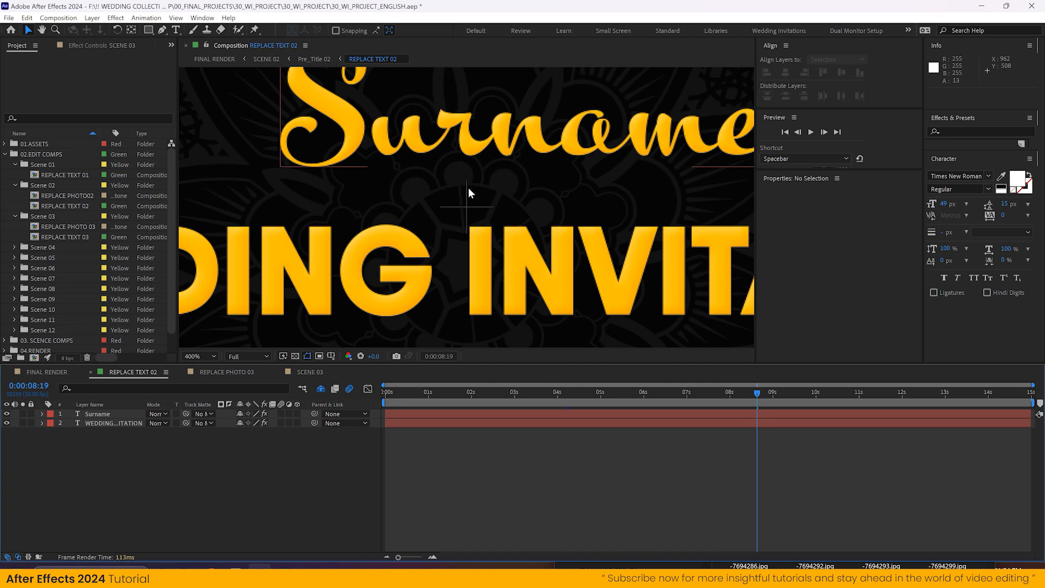
Examine the WEDDING INVITATION layer's Transform, Blending Options and Bevel and Emboss settings, and collapse its properties again
left_click(43, 423)
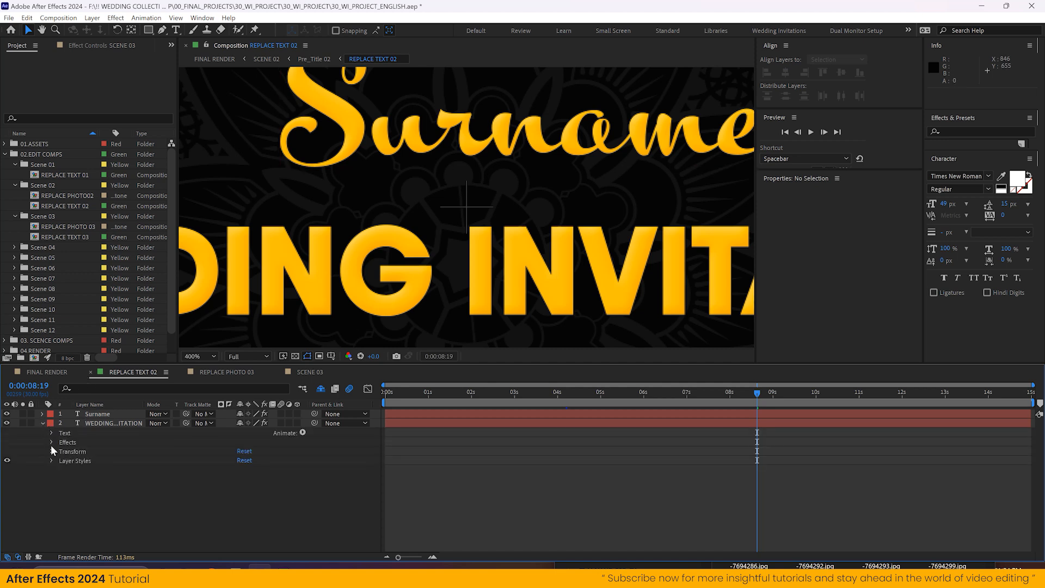
left_click(51, 451)
left_click(51, 507)
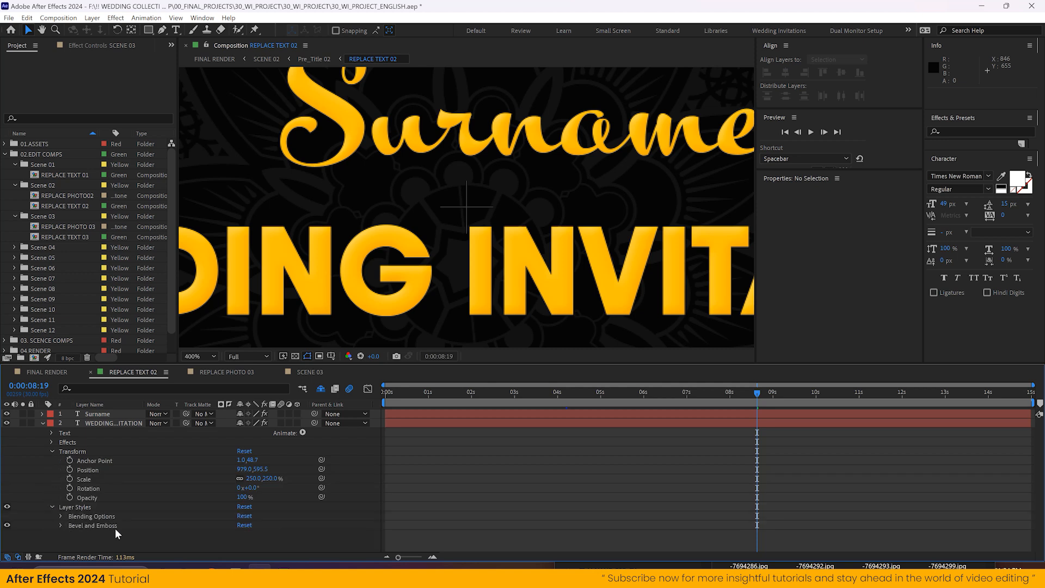
left_click(53, 452)
left_click(61, 470)
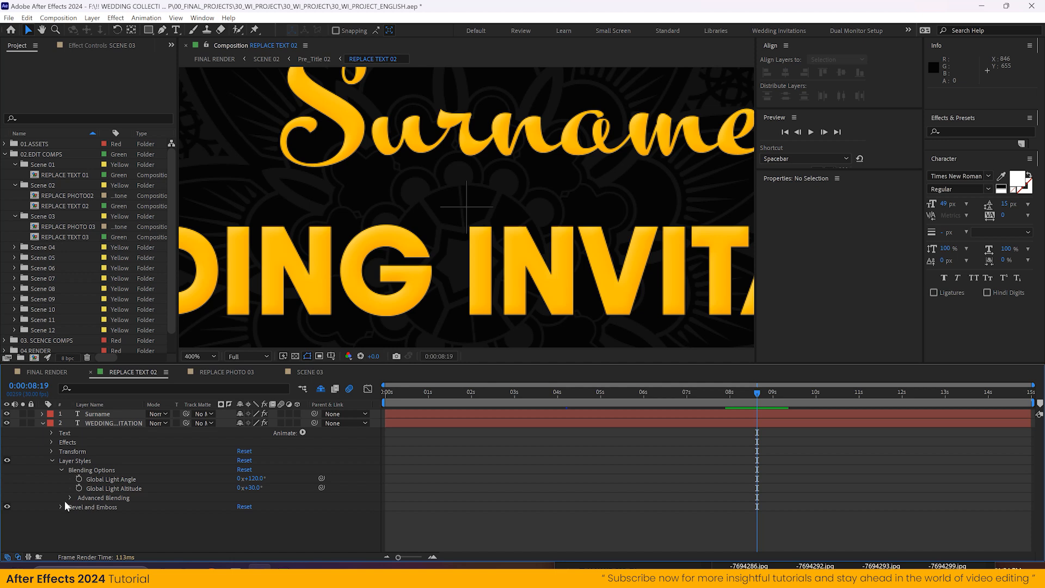
left_click(62, 507)
scroll(62, 517, "down", 4)
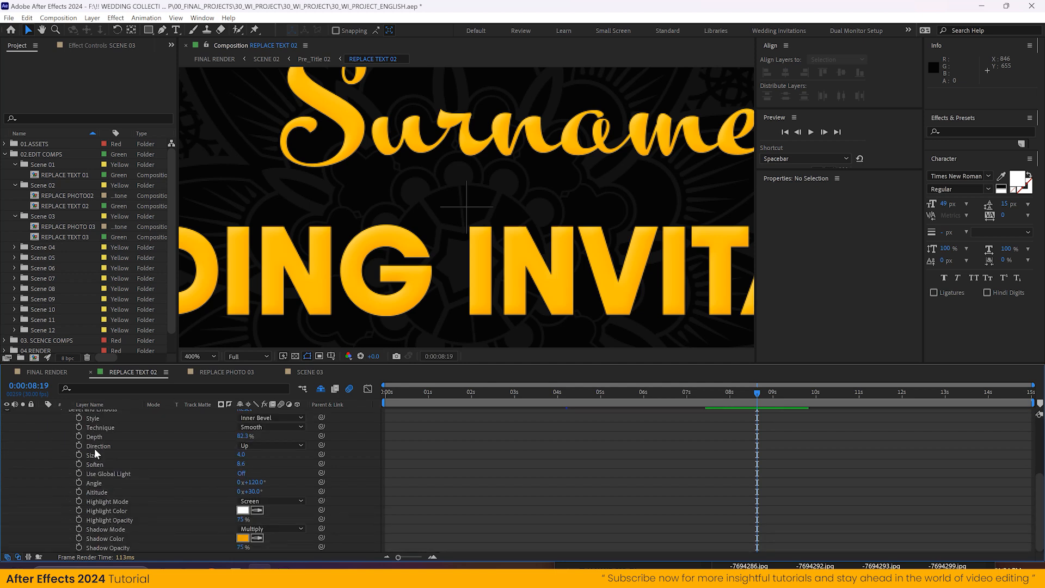
scroll(179, 513, "up", 4)
left_click(62, 507)
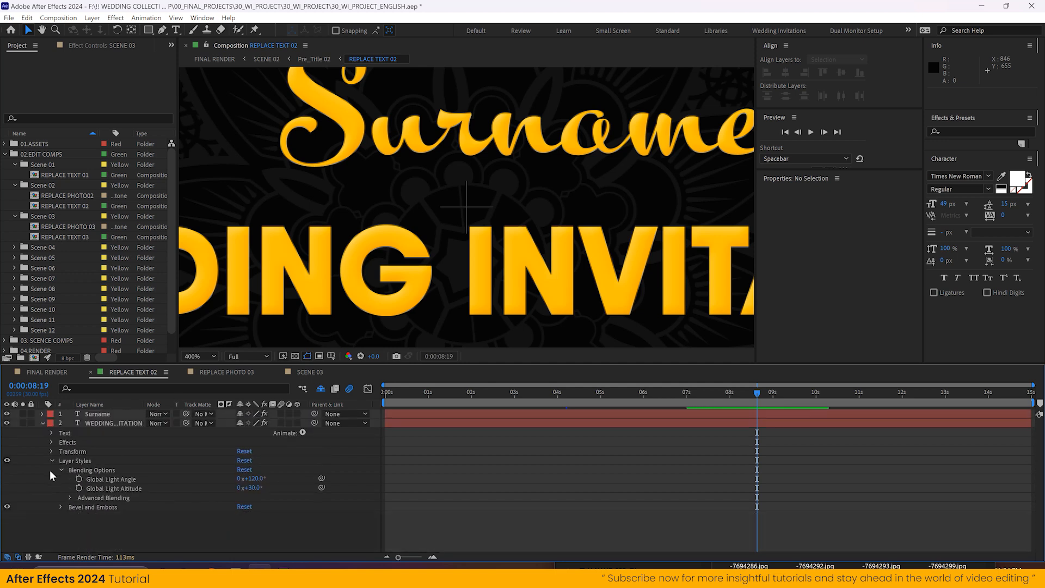
left_click(54, 460)
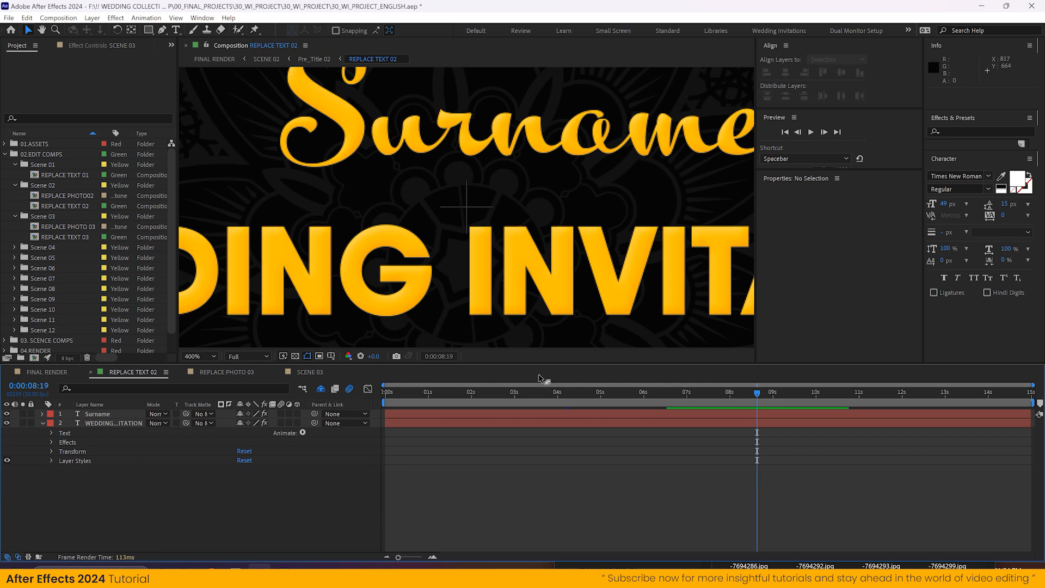
scroll(539, 259, "down", 4)
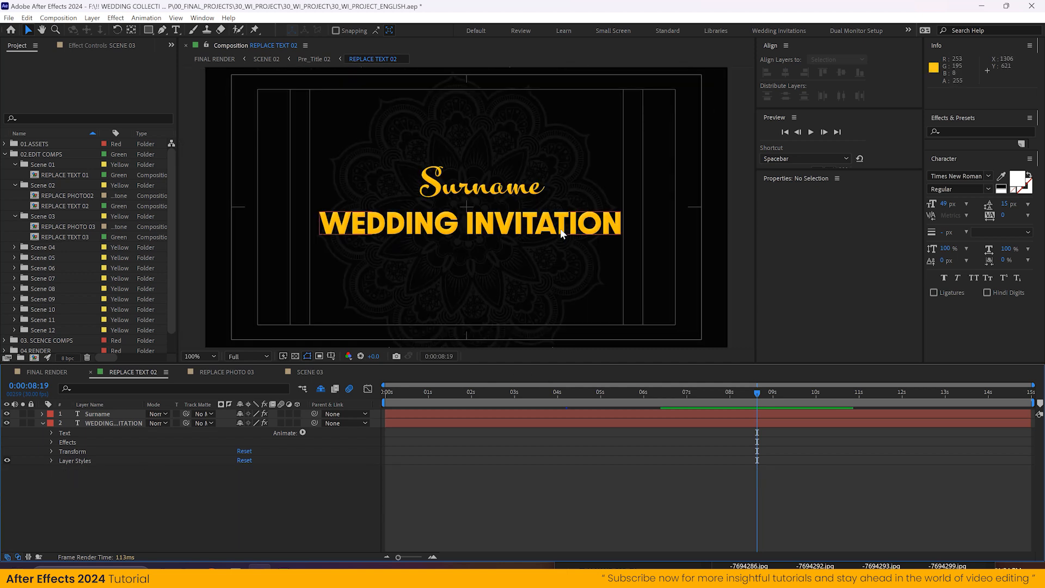
left_click(42, 423)
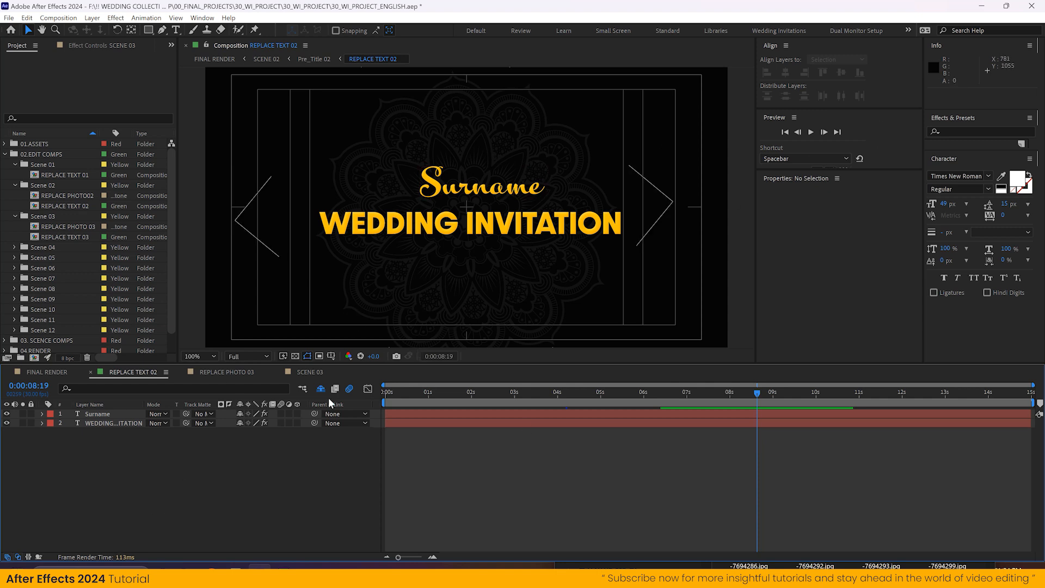
Change the font of the WEDDING INVITATION text in REPLACE TEXT 02 to Ramabhadra
double_click(114, 423)
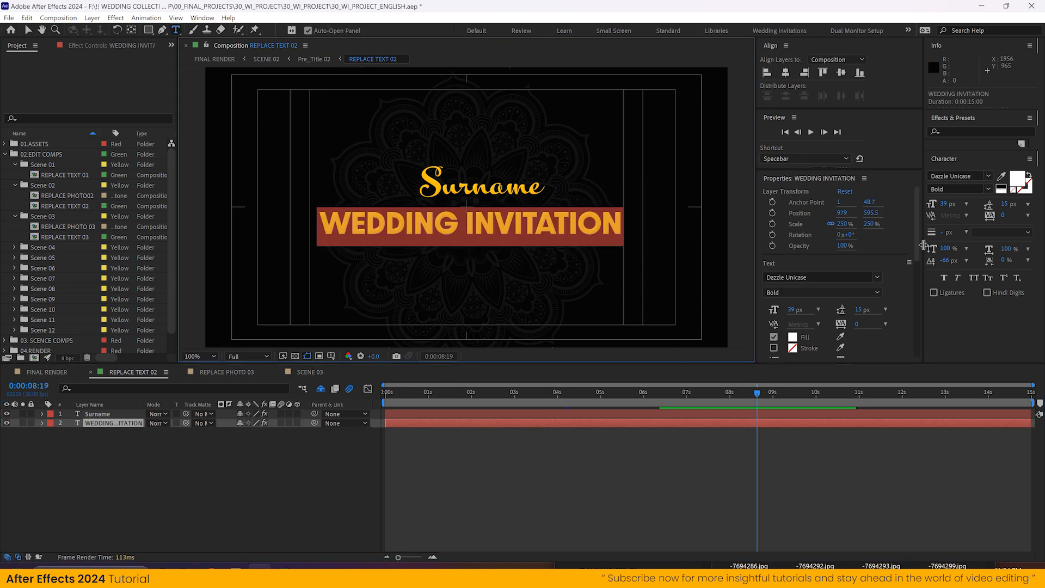
left_click(988, 176)
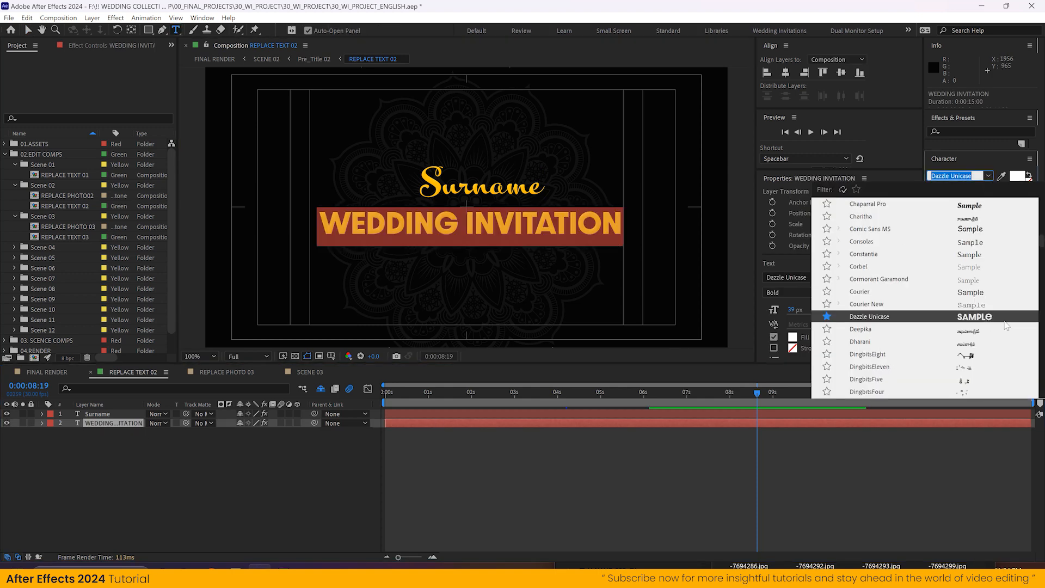
left_click_drag(1039, 243, 1040, 392)
left_click(960, 287)
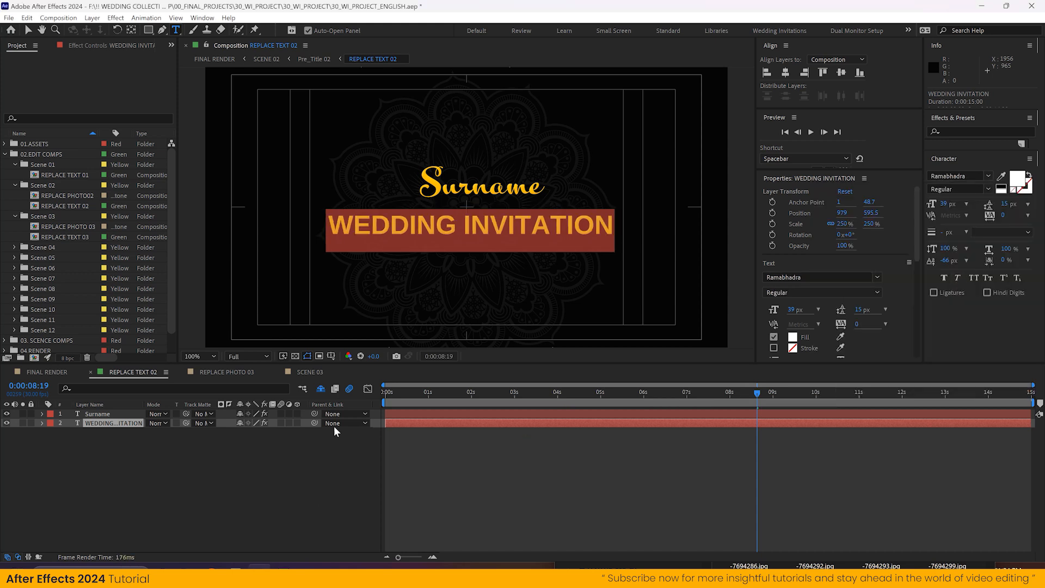
left_click(172, 483)
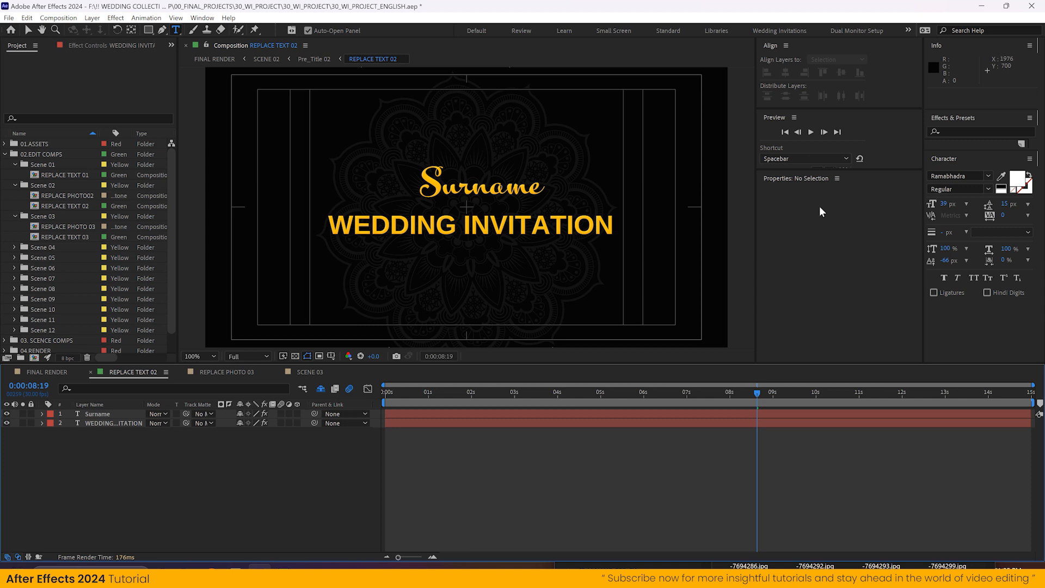
Undo the font change on the WEDDING INVITATION text and deselect the layer
key("ctrl+z")
key("ctrl+z")
left_click(223, 463)
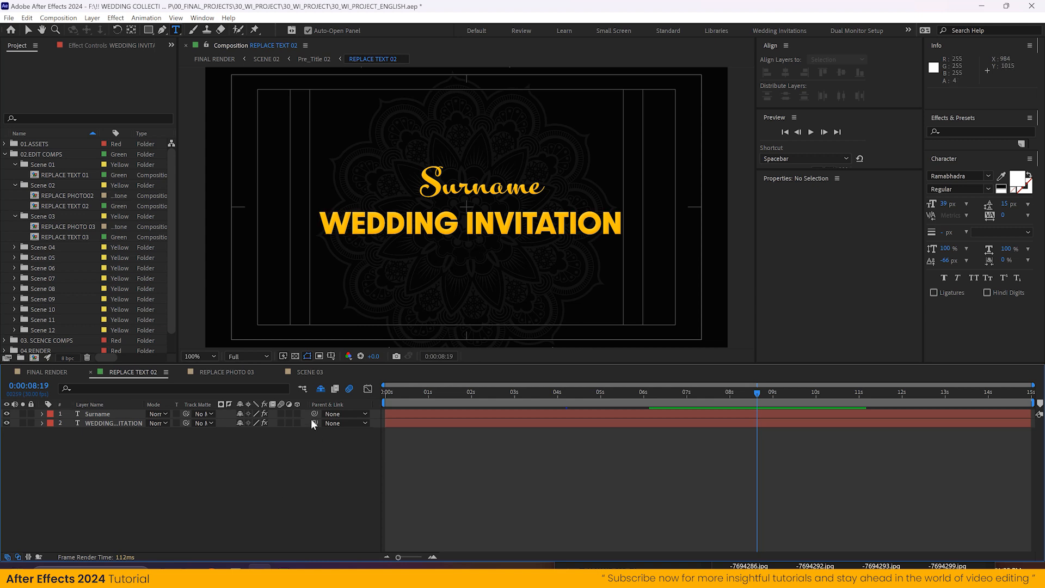
Check the bride title scene in FINAL RENDER at 0:00:19:19
left_click(47, 372)
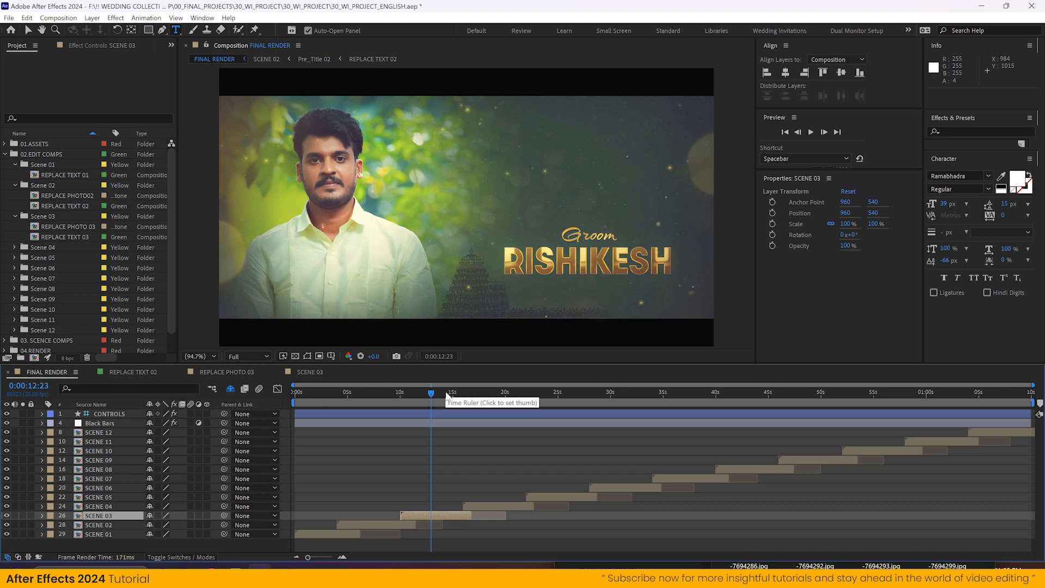
left_click(503, 393)
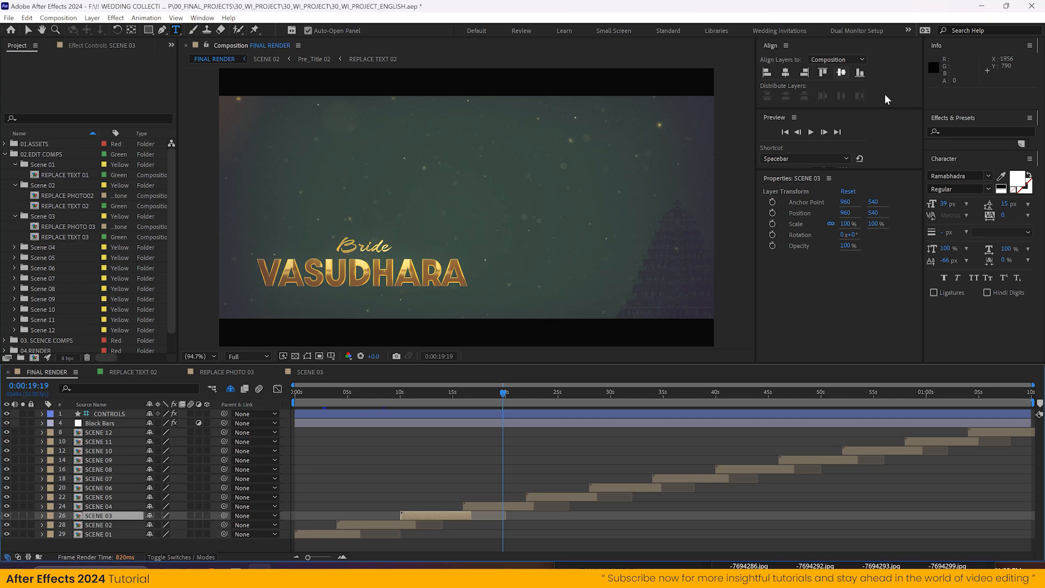
Close the wedding project and open 30_BD_PROJECT_ENGLISH.aep from the project folder, accepting the missing-font substitution
left_click(1032, 6)
left_click(553, 300)
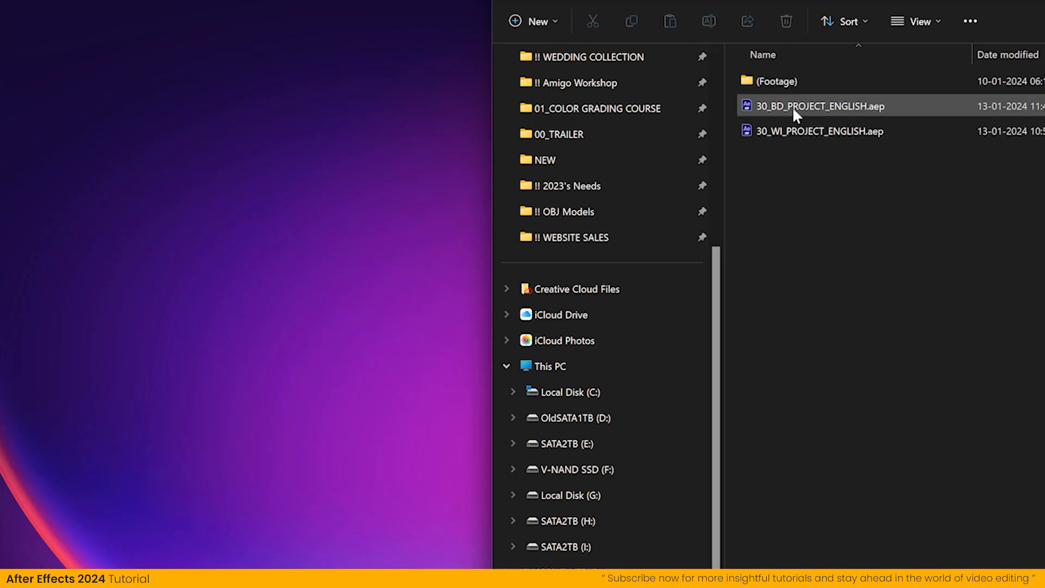
left_click(792, 106)
double_click(792, 106)
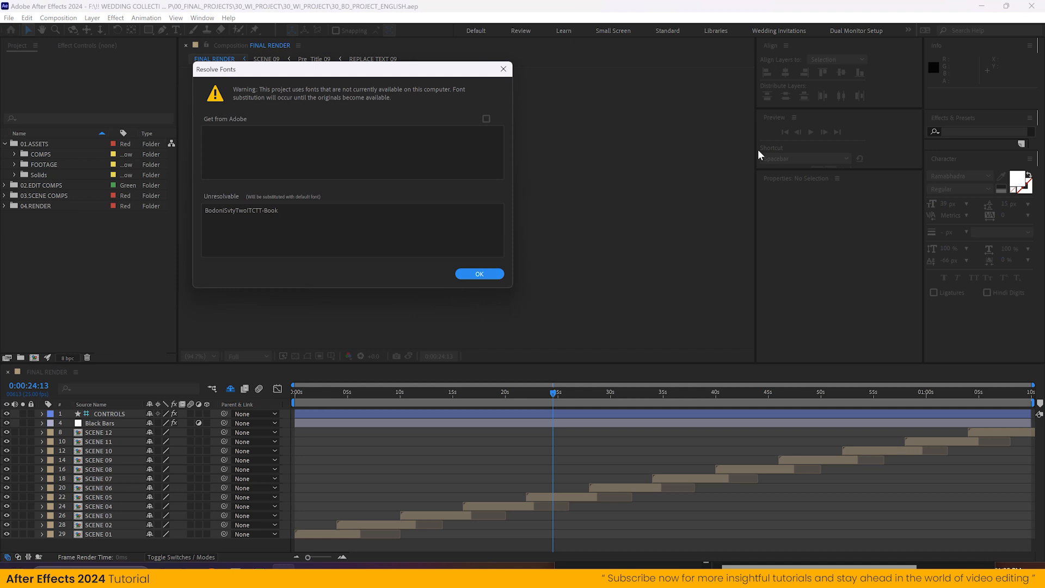
left_click(471, 277)
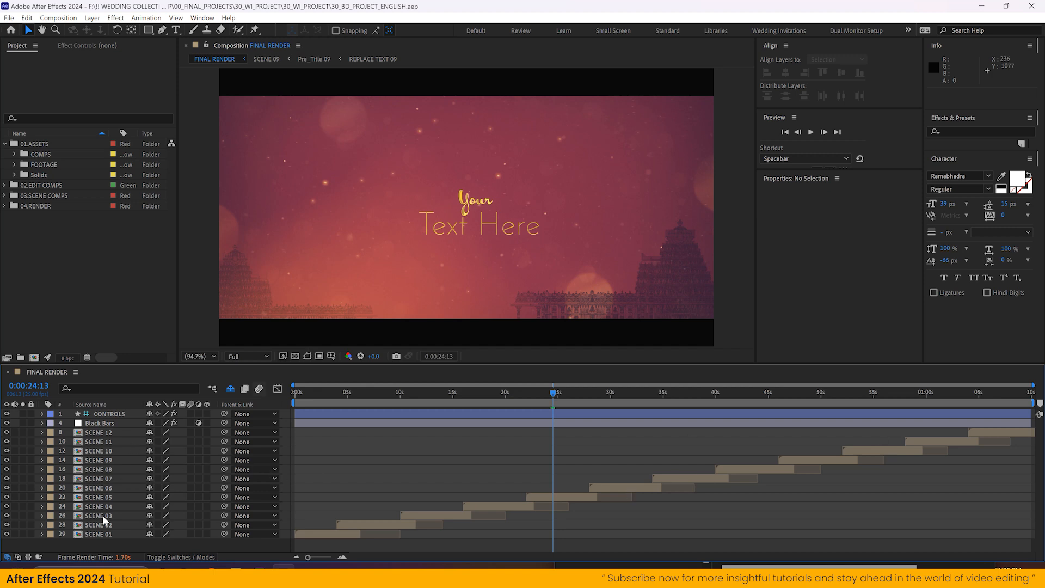
Bring up the BG Color effect of the CONTROLS layer in FINAL RENDER
left_click(100, 424)
left_click(109, 413)
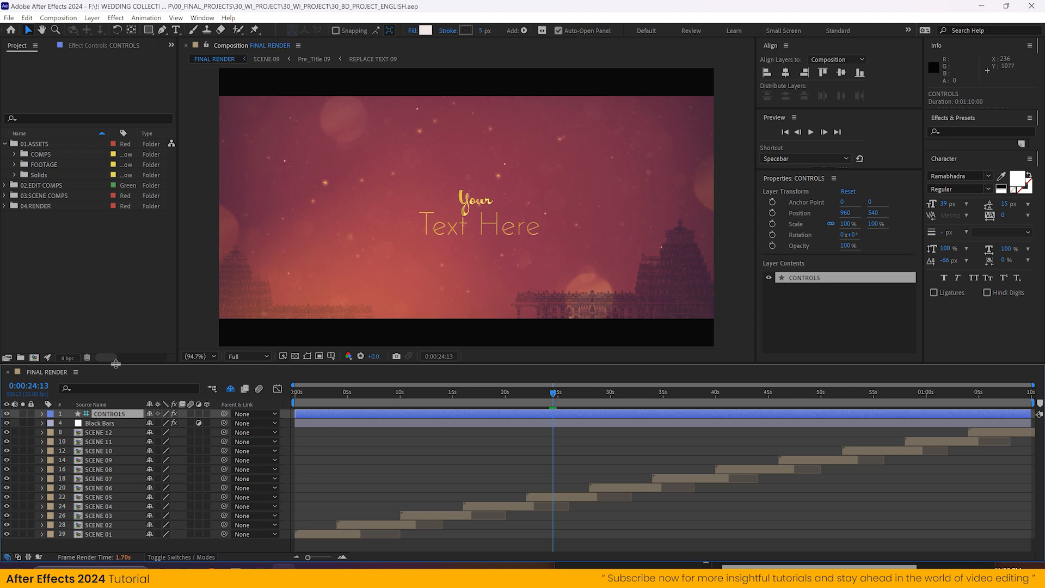
left_click(92, 47)
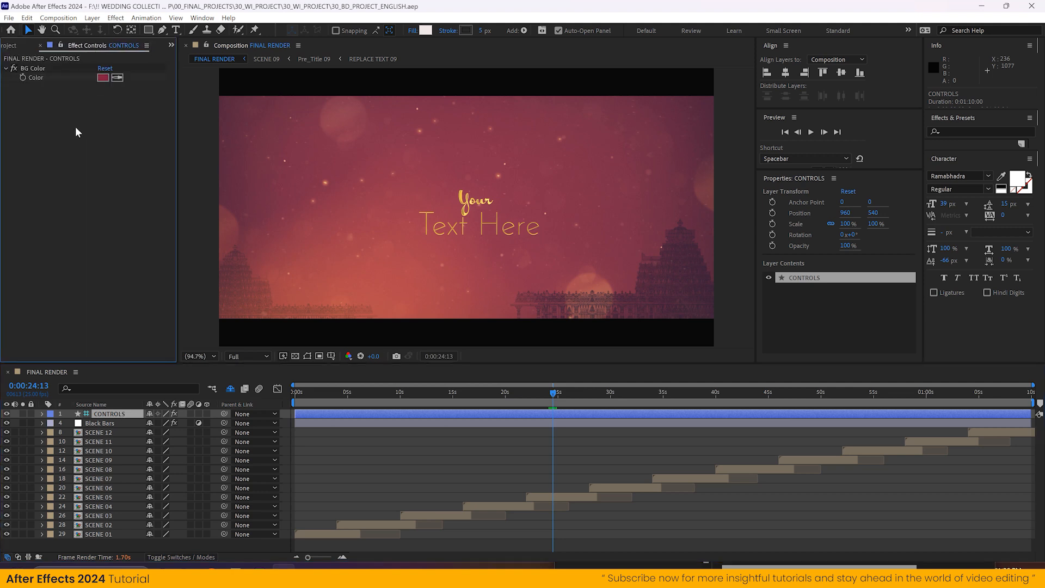
left_click(38, 69)
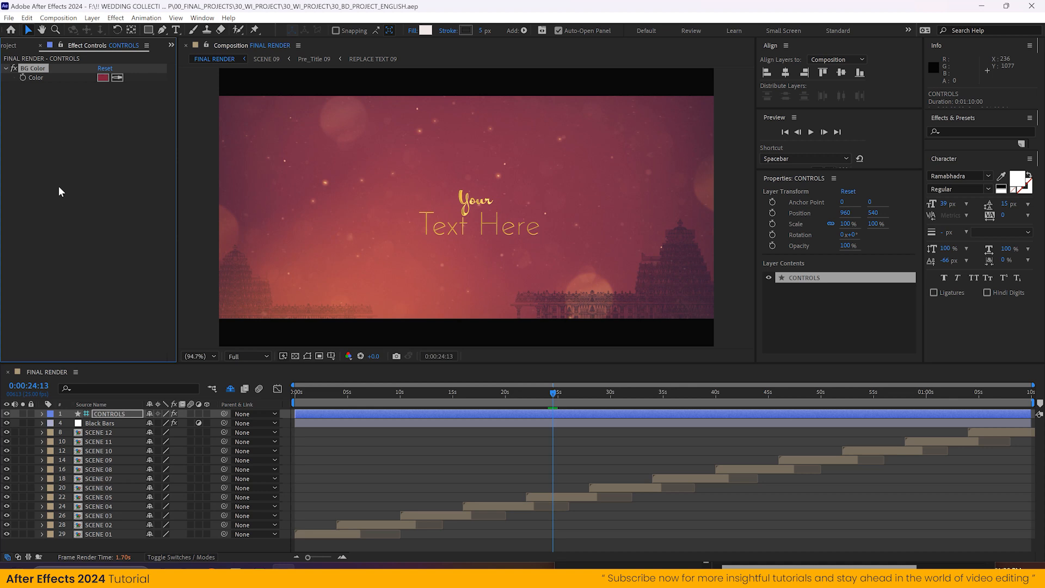
Try pale pink, near-black, cyan and dark teal shades for the CONTROLS layer's BG Color, and cancel the color choice
left_click(102, 77)
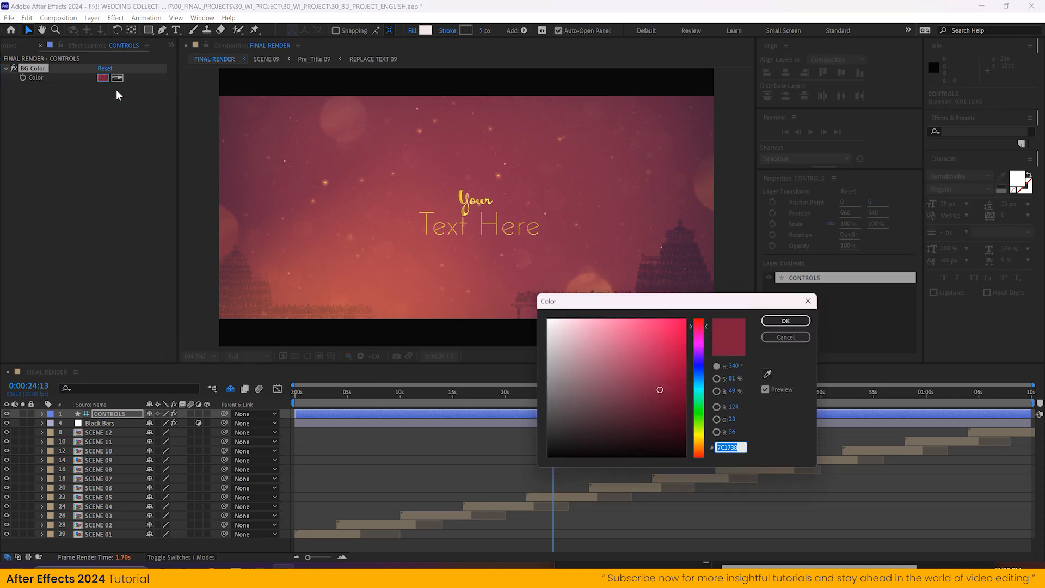
left_click_drag(620, 348, 569, 382)
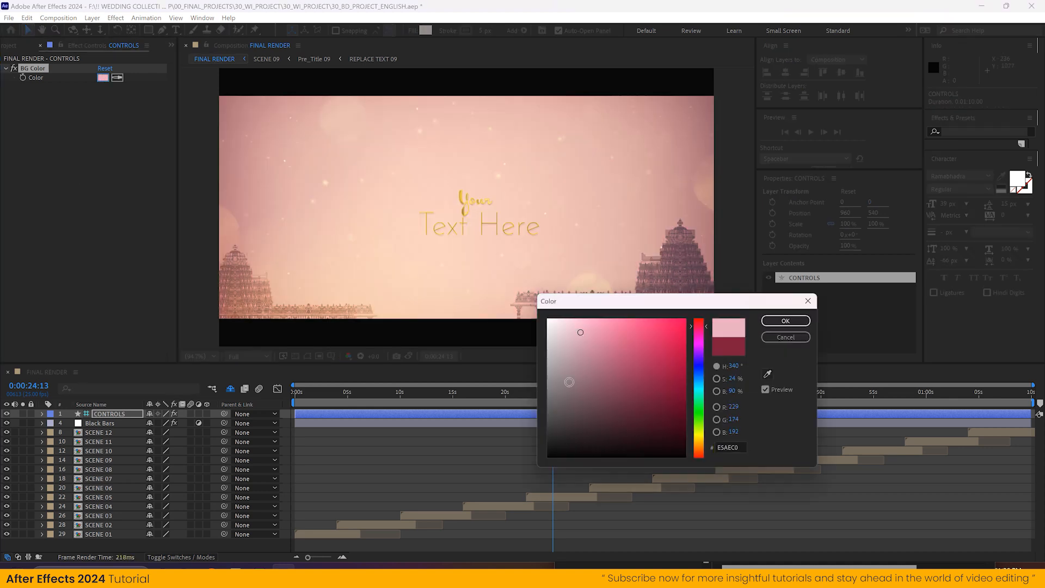
left_click_drag(699, 375, 698, 391)
mouse_move(644, 334)
left_mouse_down()
mouse_move(661, 332)
mouse_move(644, 436)
mouse_move(572, 436)
left_mouse_up()
mouse_move(565, 399)
left_mouse_down()
mouse_move(565, 427)
mouse_move(544, 455)
left_mouse_up()
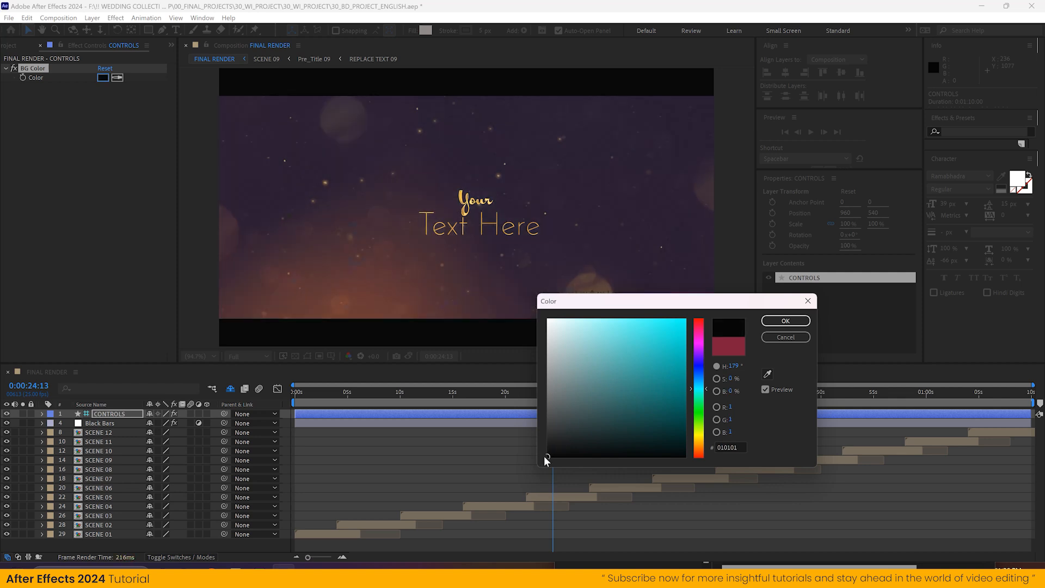
left_click(675, 325)
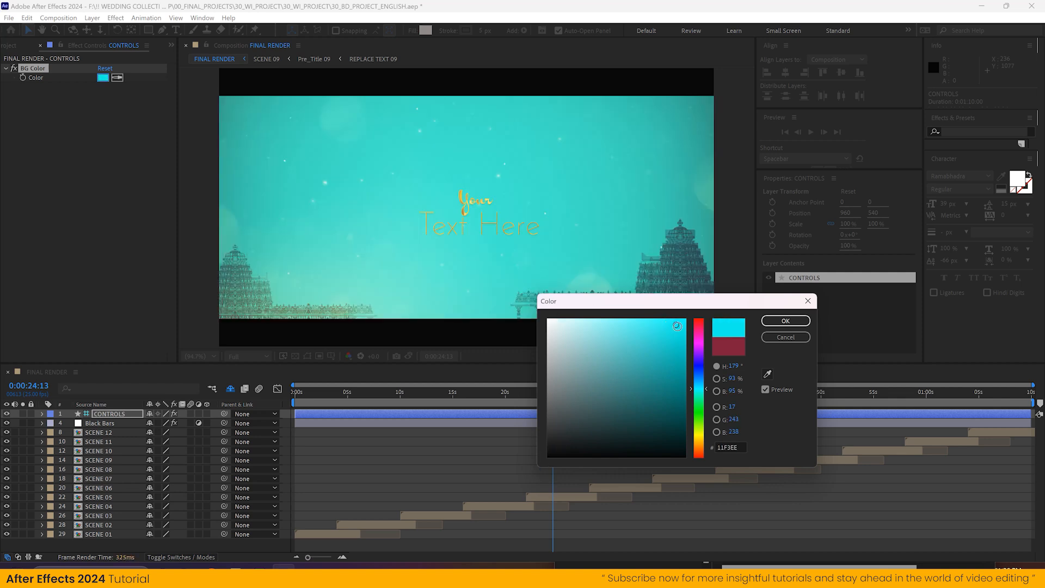
left_click(678, 428)
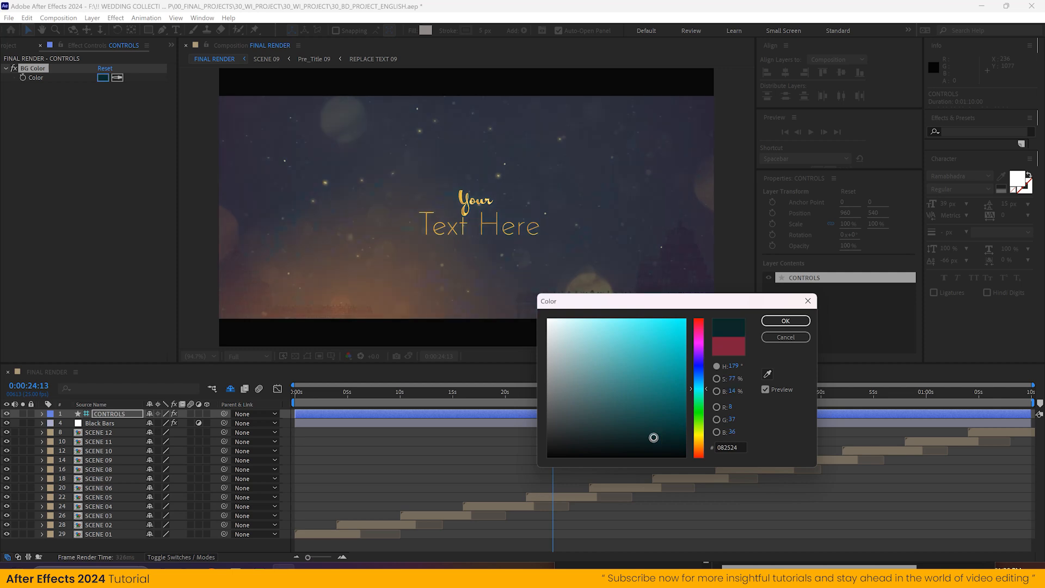
left_click(573, 358)
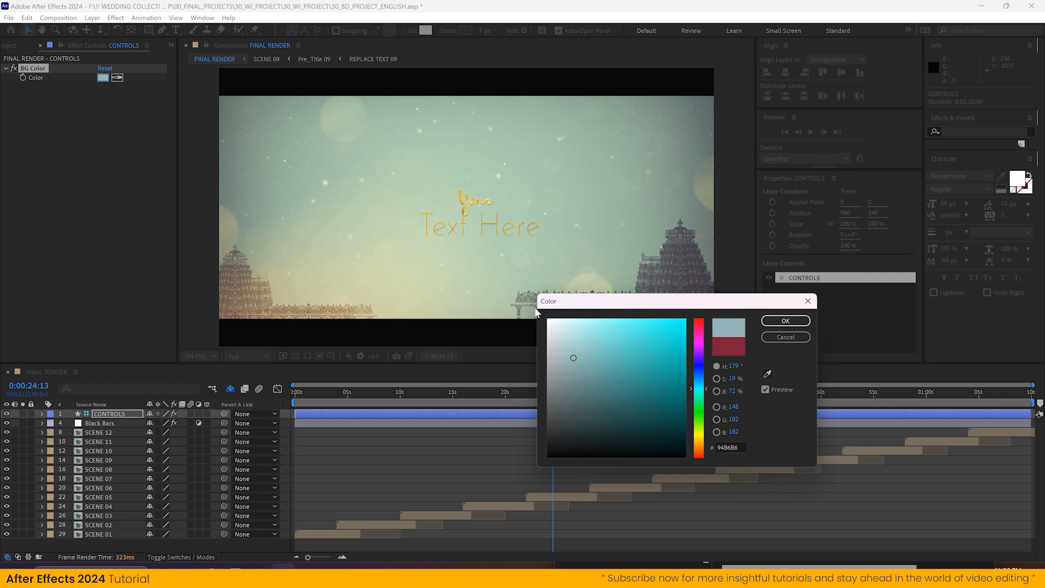
left_click(562, 426)
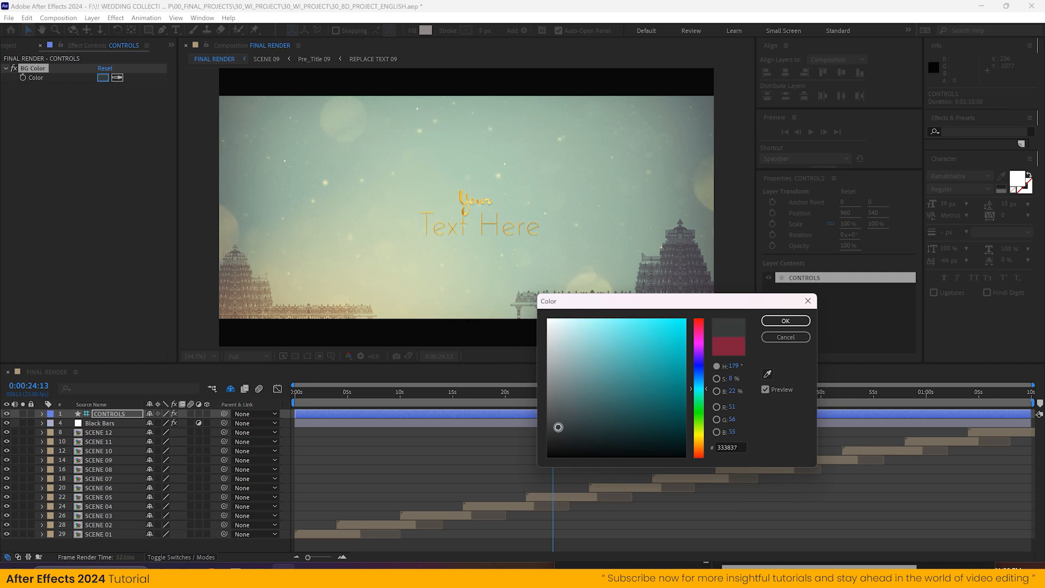
left_click(665, 440)
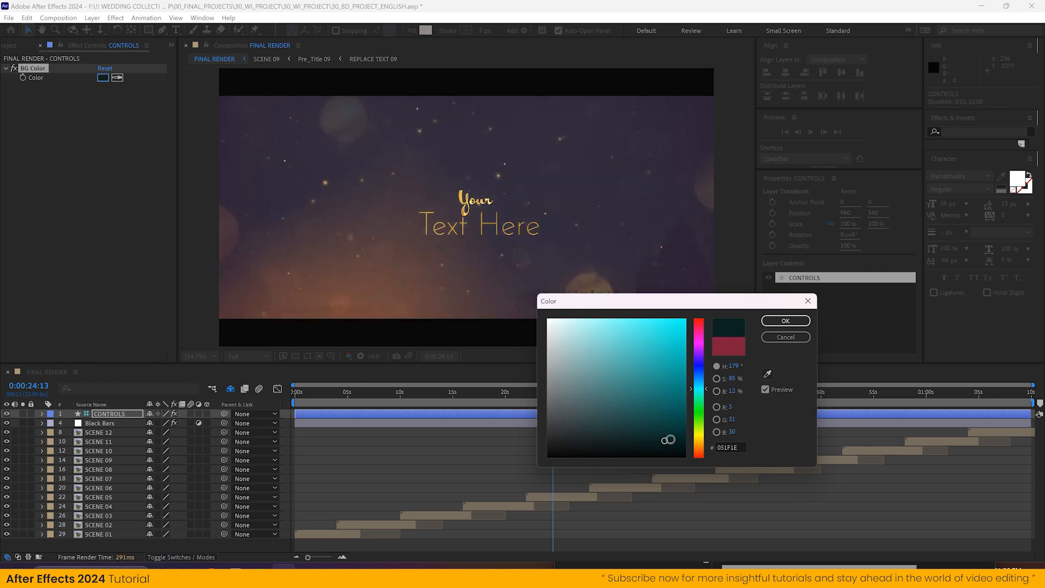
left_click(679, 423)
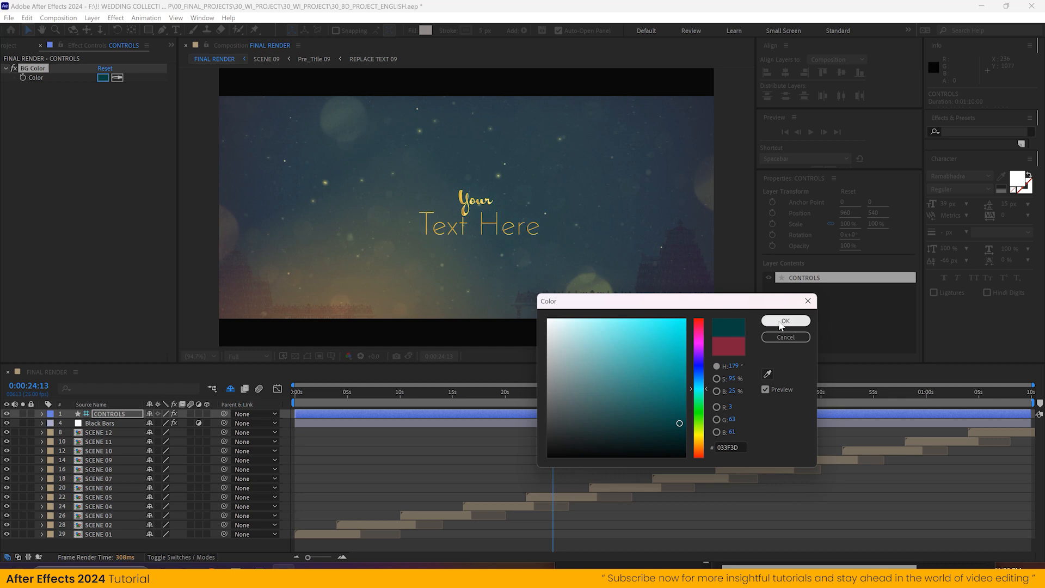
left_click(786, 337)
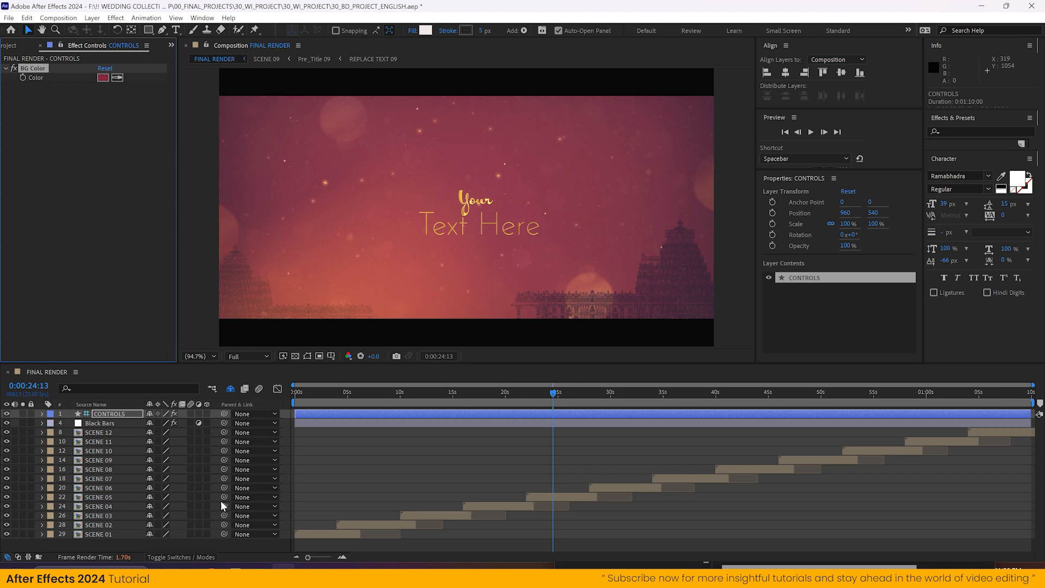
Go to the BIRTHDAY INVITATION title at 0:00:02:15 and set the CONTROLS layer's BG Color to brown 72490A
left_click(321, 406)
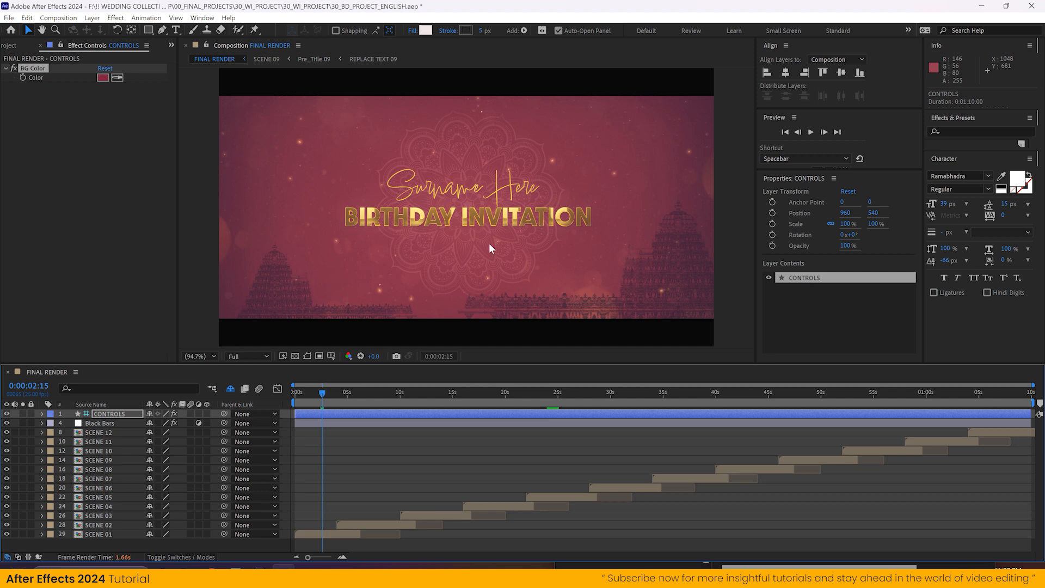
left_click(60, 91)
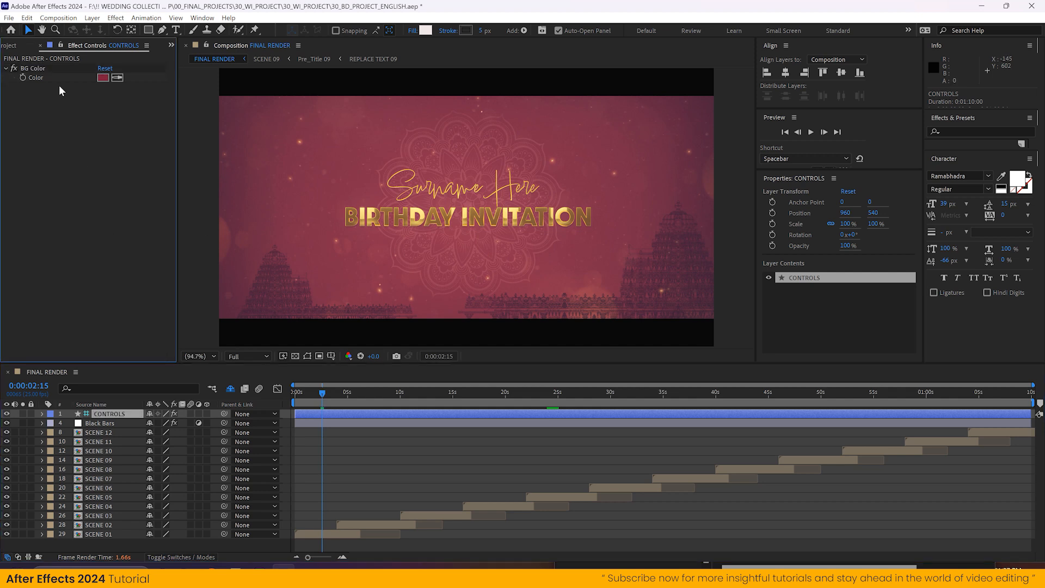
left_click(102, 78)
left_click(701, 438)
left_click(691, 383)
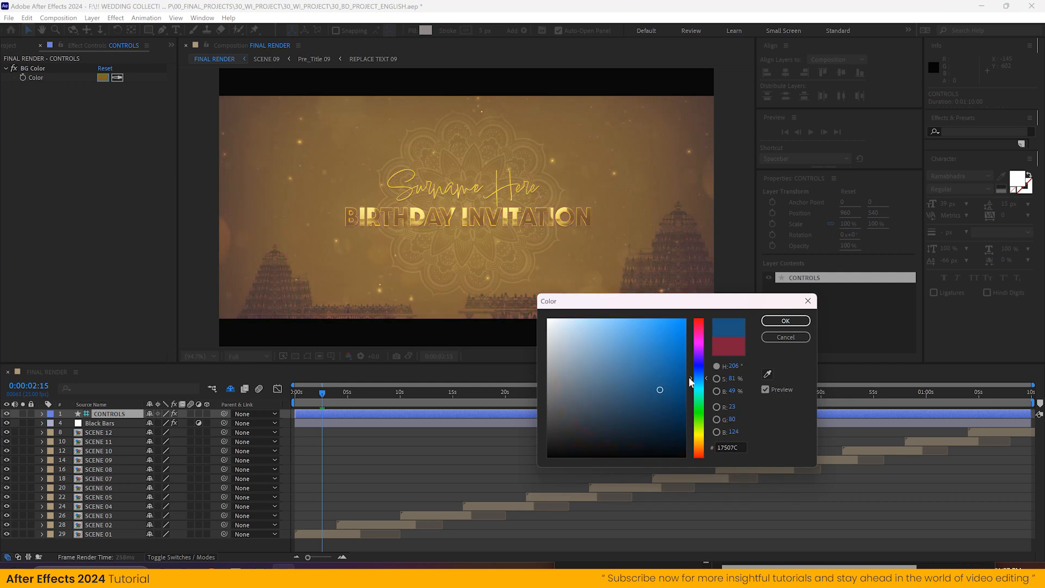
left_click(665, 423)
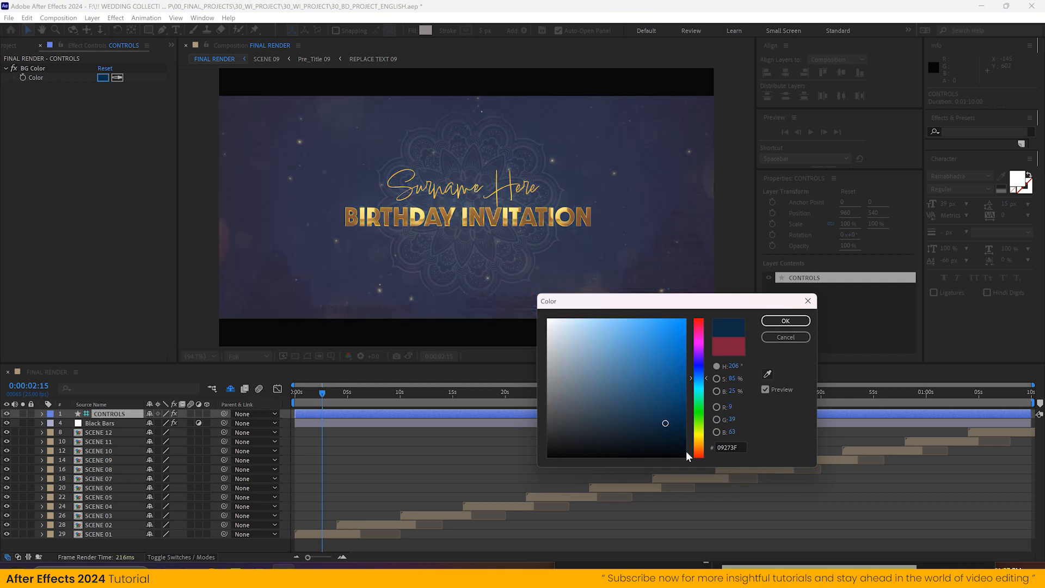
left_click(698, 444)
left_click(674, 396)
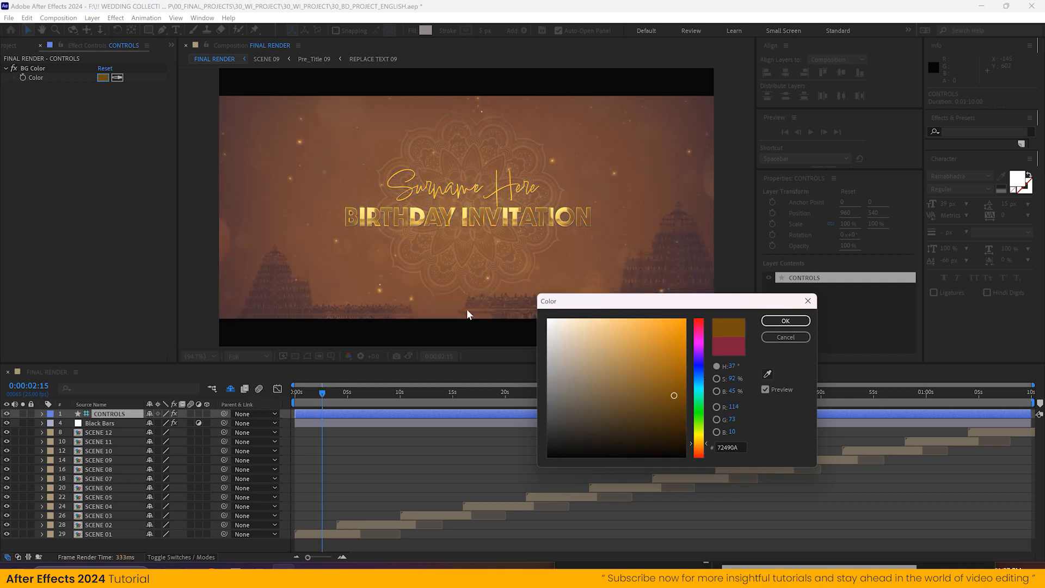
left_click(768, 322)
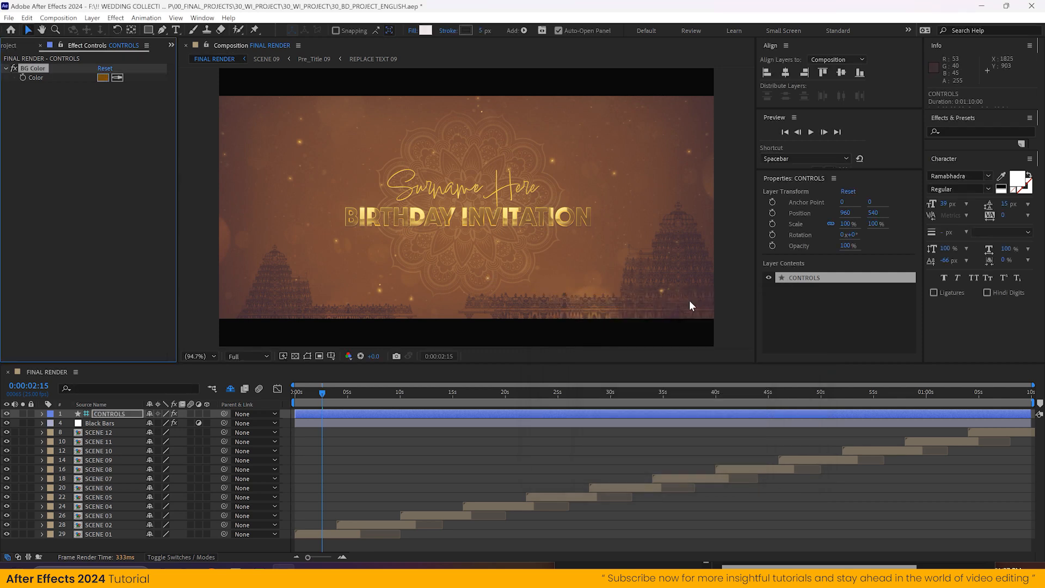
Examine the opening title, greeting, name, parents and text scenes of the birthday template in FINAL RENDER, up to 0:00:26:06
left_click(379, 394)
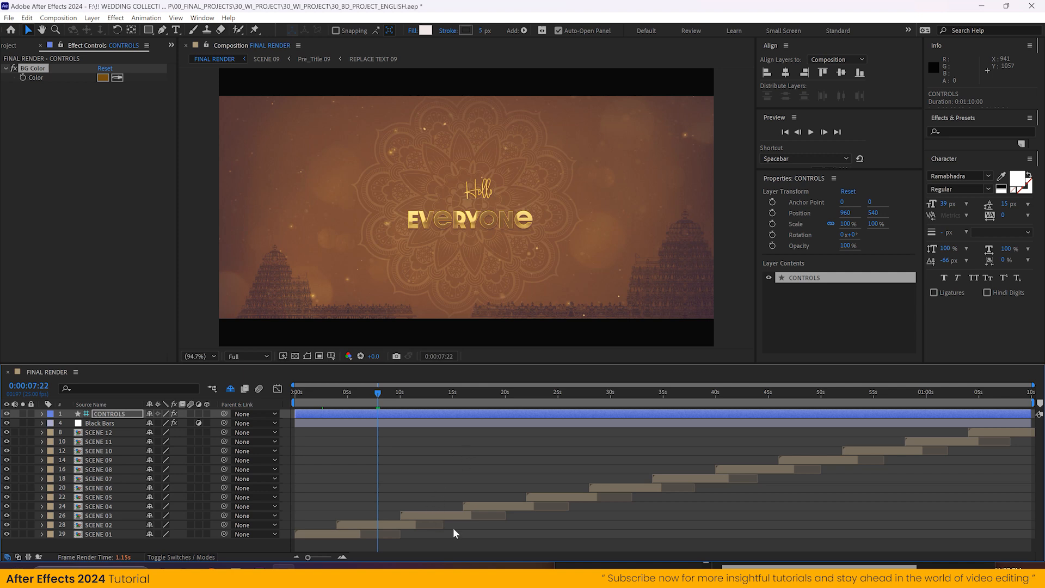
left_click(446, 398)
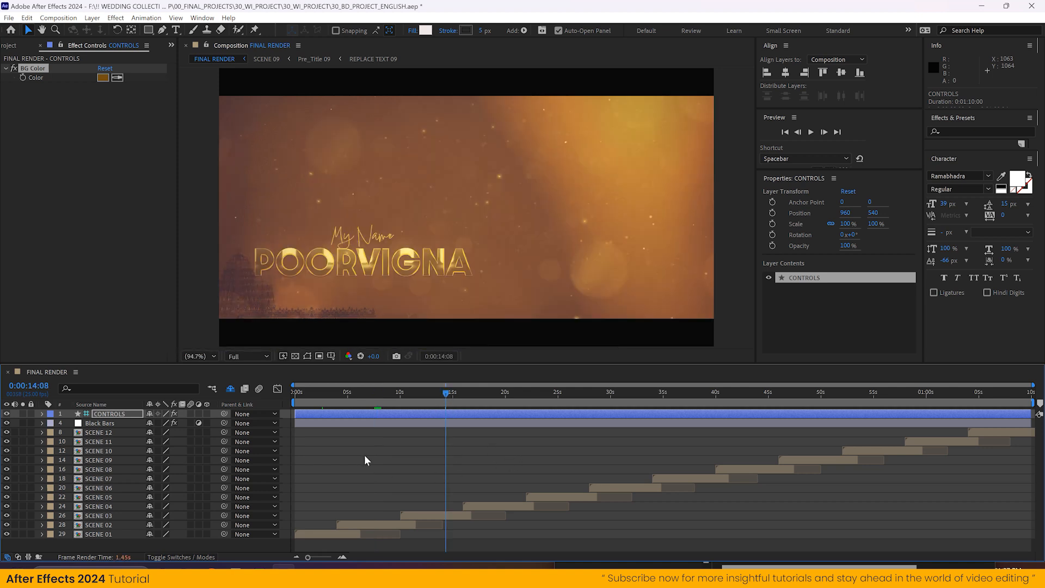
left_click_drag(499, 395, 510, 396)
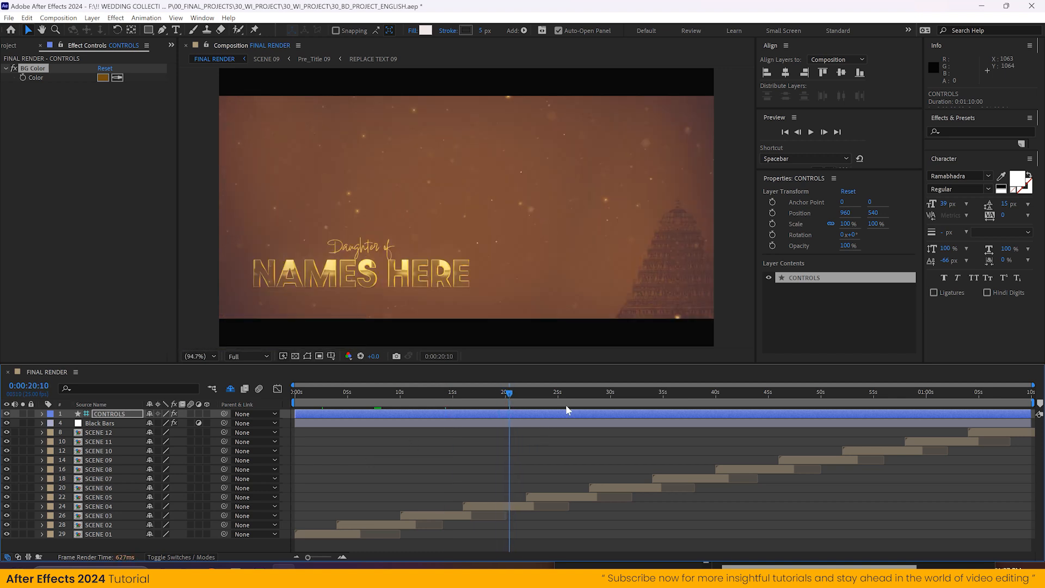
left_click(570, 393)
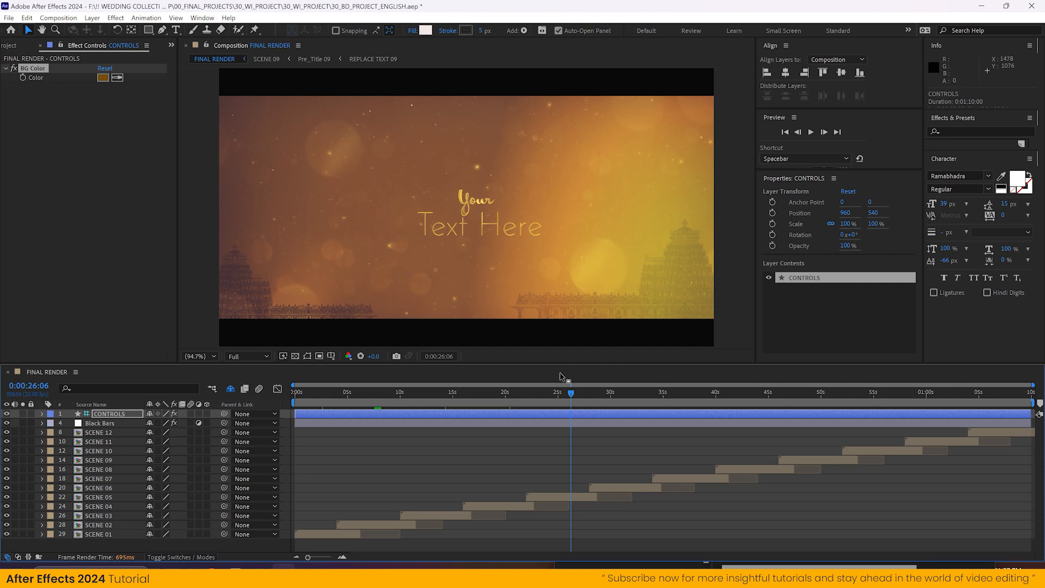
left_click(325, 393)
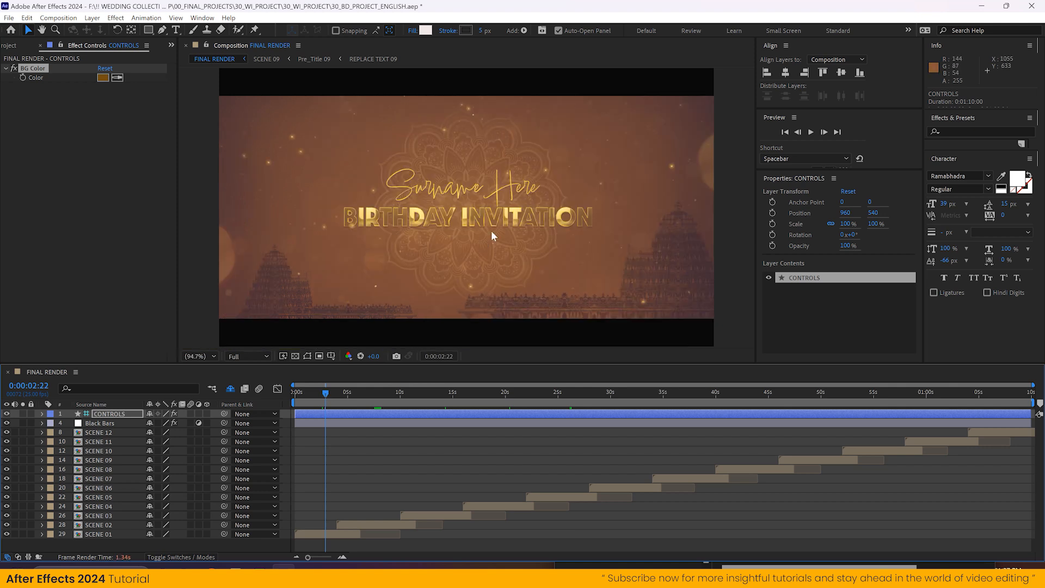
left_click(382, 395)
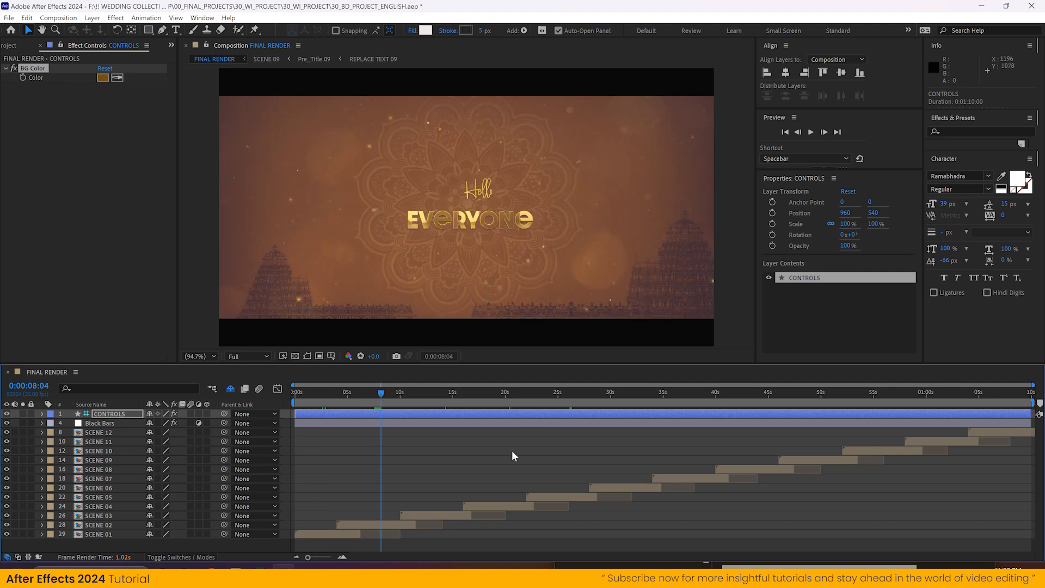
Open SCENE 03 from 0:00:13:14 in FINAL RENDER and reposition the Pre_Title 03 layer to the center of the frame
left_click(438, 393)
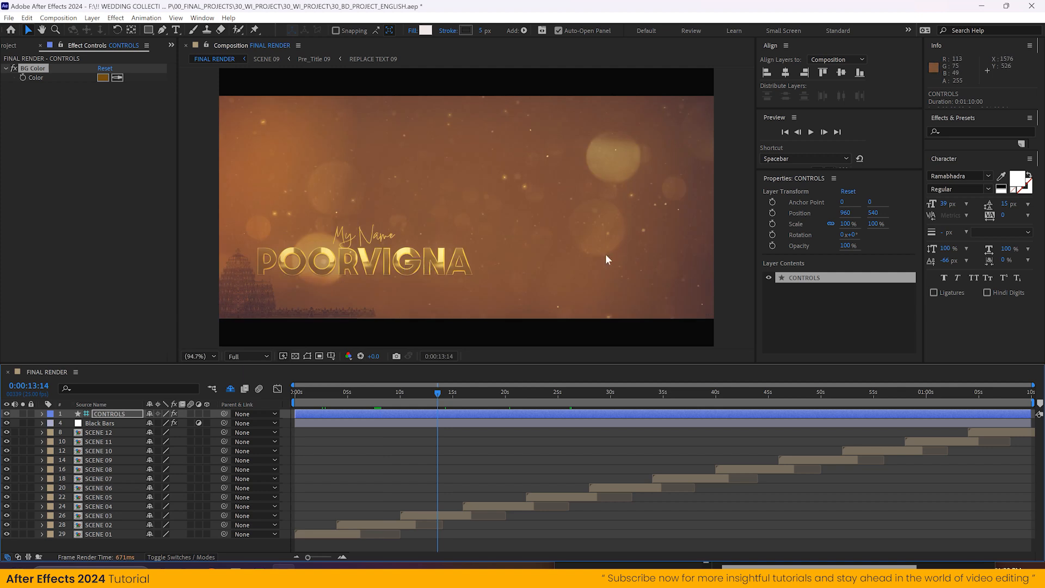
double_click(445, 514)
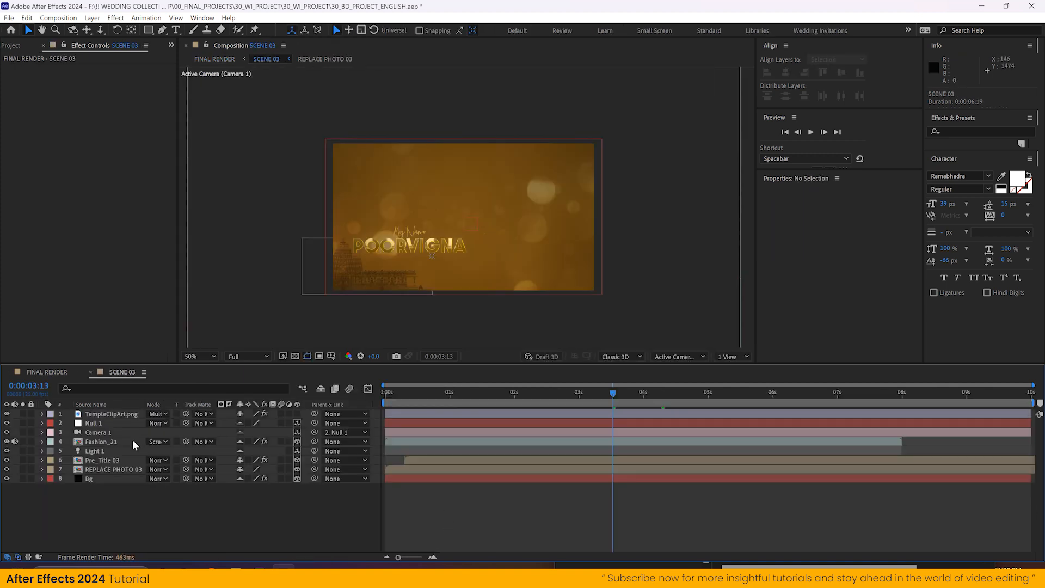
left_click(116, 462)
left_click_drag(512, 241, 531, 244)
left_click_drag(469, 186, 468, 168)
left_click(313, 526)
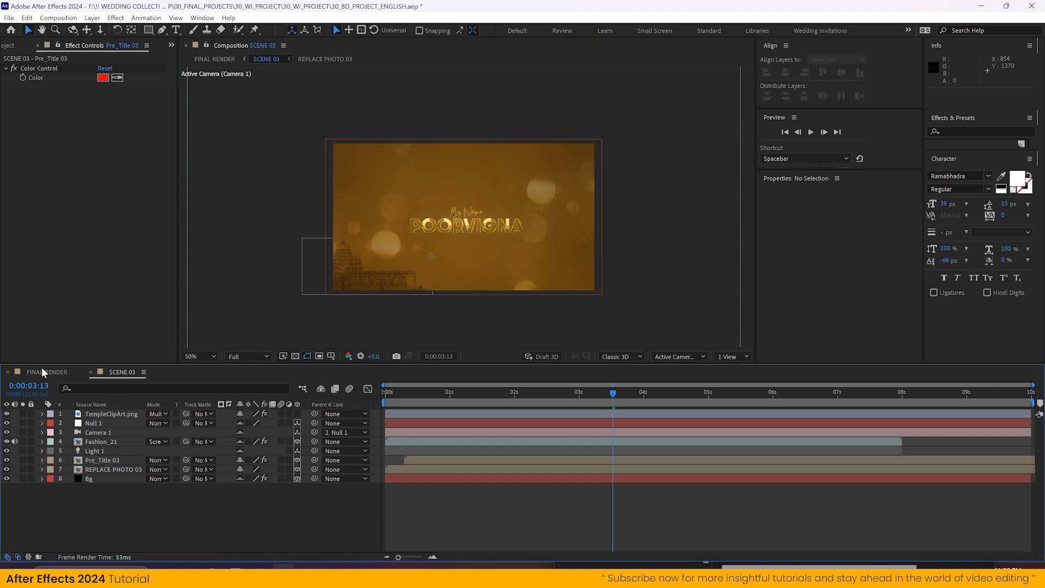
Open SCENE 04 from around 0:00:19:23 in FINAL RENDER and hide its Pre_Title 04 layer
left_click(43, 371)
left_click(505, 392)
double_click(498, 507)
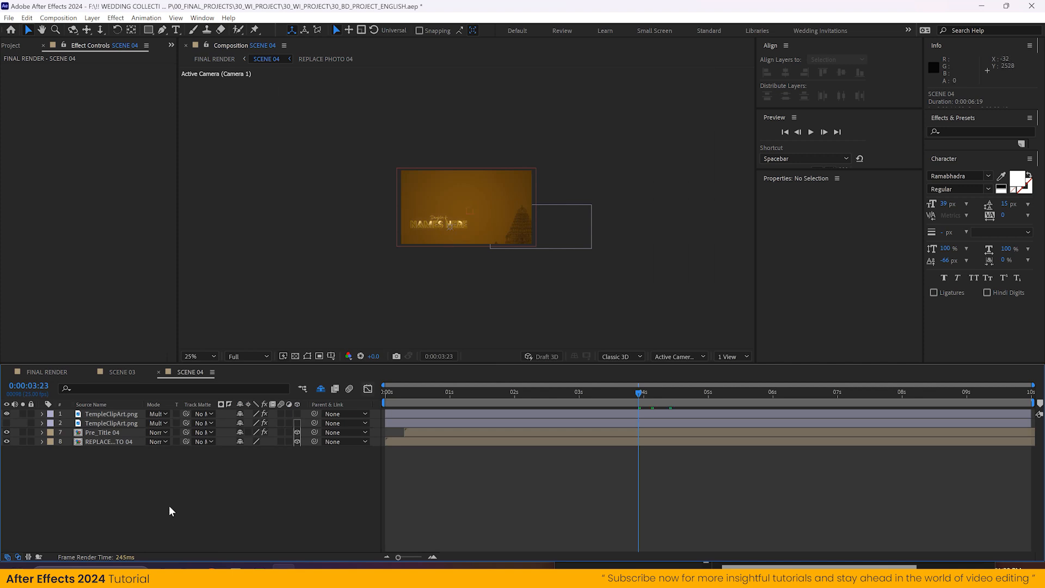
left_click(97, 433)
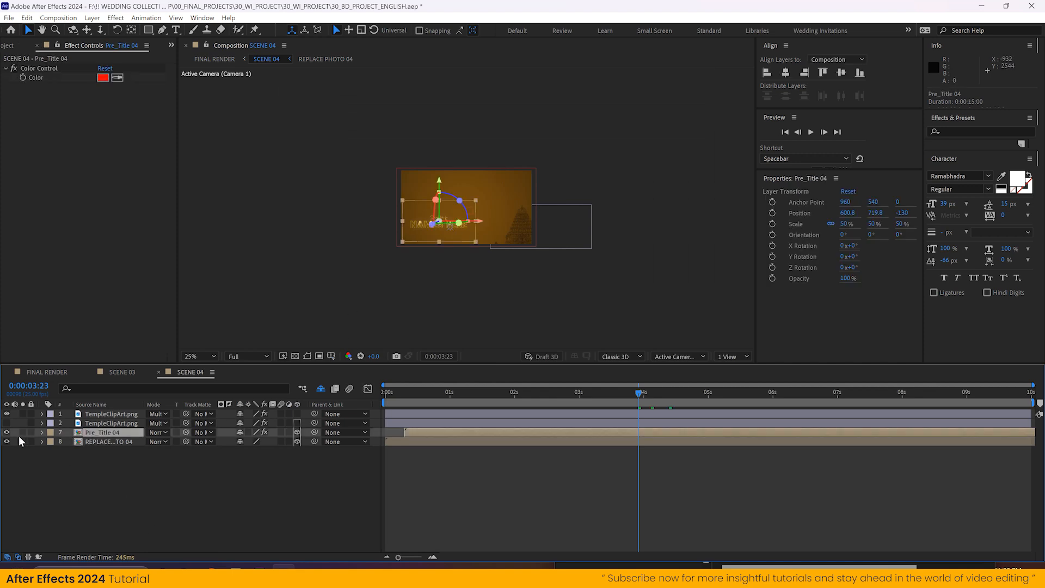
left_click(7, 432)
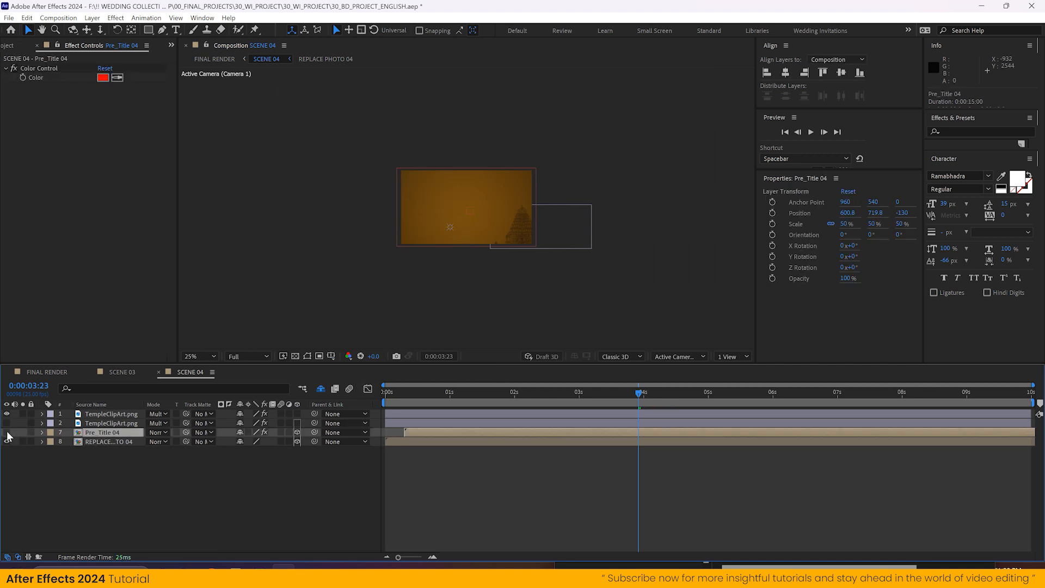
Move the REPLACE PHOTO 04 layer down in SCENE 04 to a Y position of about 636
left_click(99, 441)
key("period")
key("period")
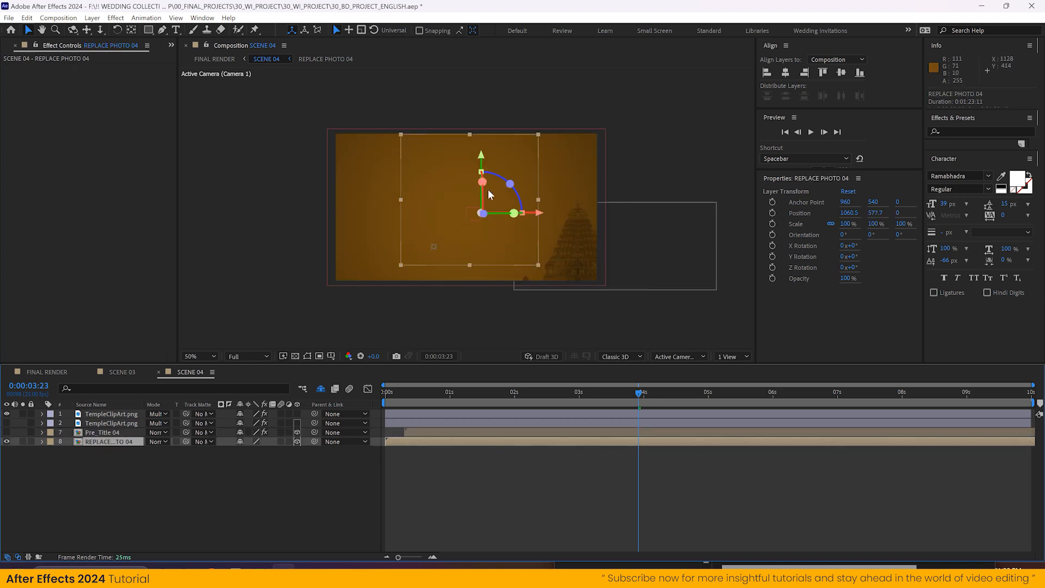
left_click_drag(481, 158, 481, 166)
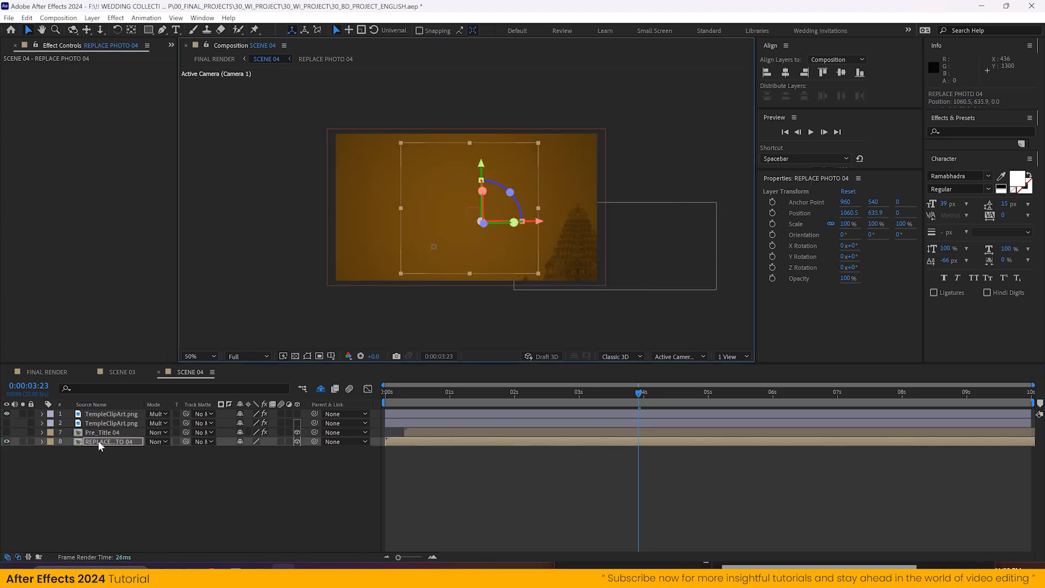
Check the contents of the REPLACE PHOTO 04 composition, and close it together with SCENE 04 and SCENE 03 to return to FINAL RENDER
double_click(98, 440)
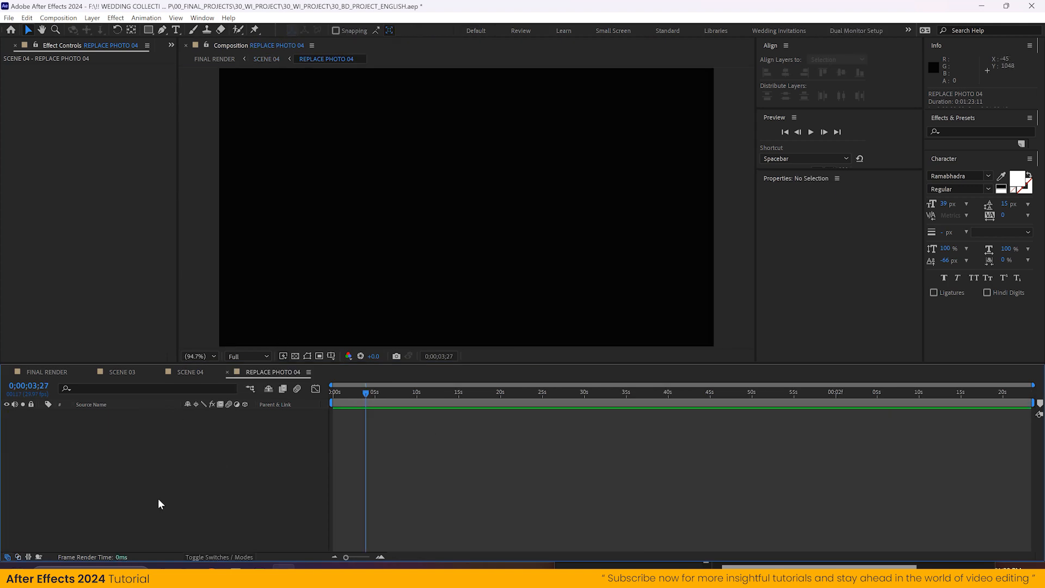
left_click(227, 372)
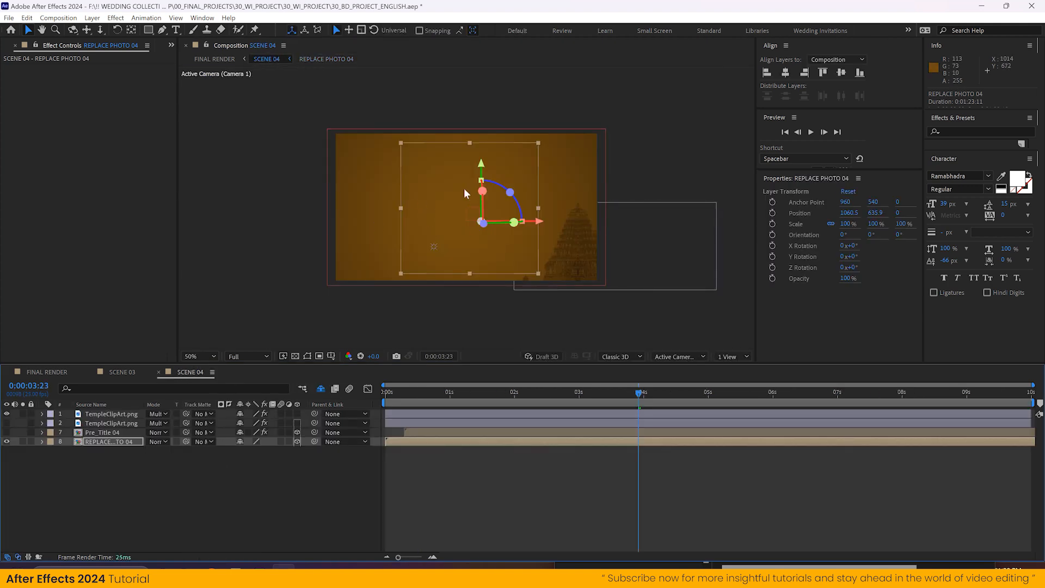
left_click(158, 372)
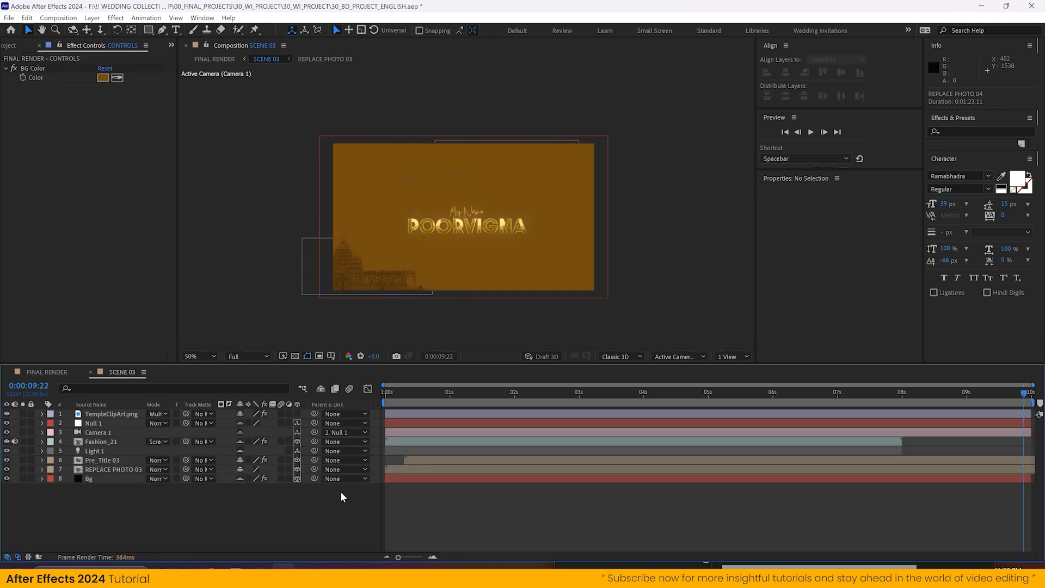
left_click(91, 372)
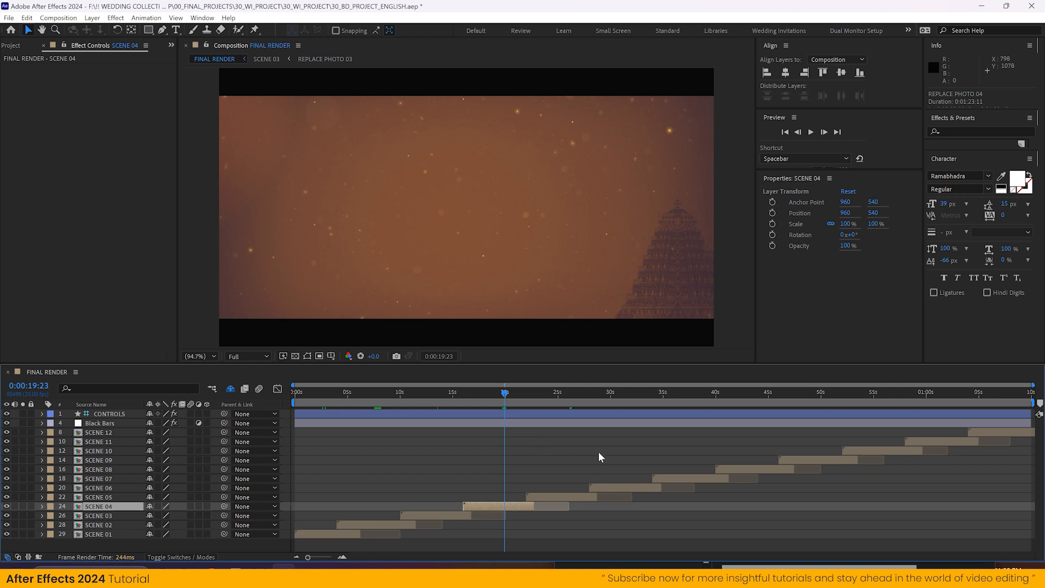
Examine the date and time, venue and additional text scenes in FINAL RENDER, at 0:00:31:08, 0:00:37:05 and 0:00:44:21
left_click_drag(555, 397, 625, 397)
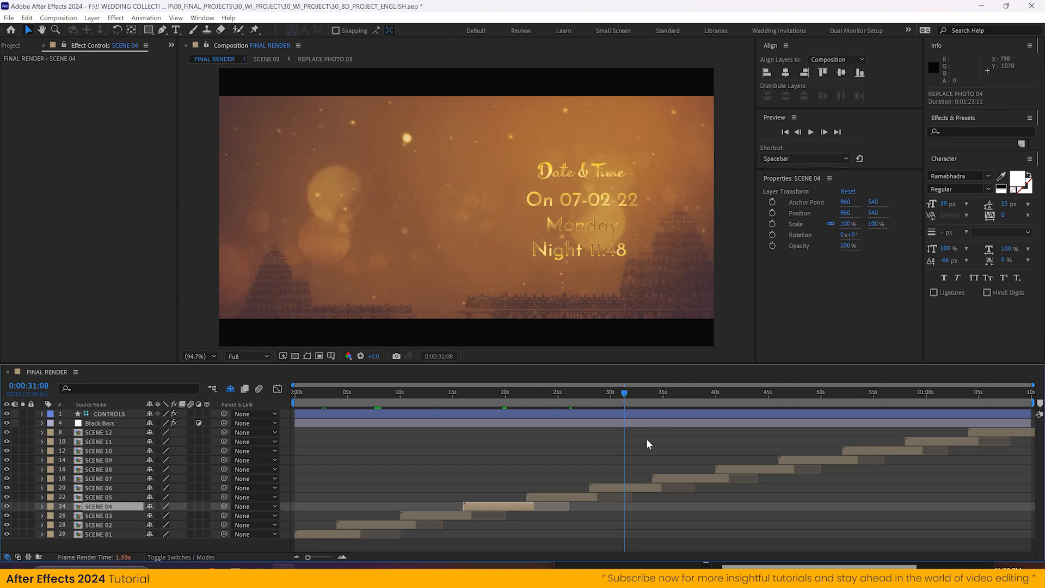
left_click(686, 397)
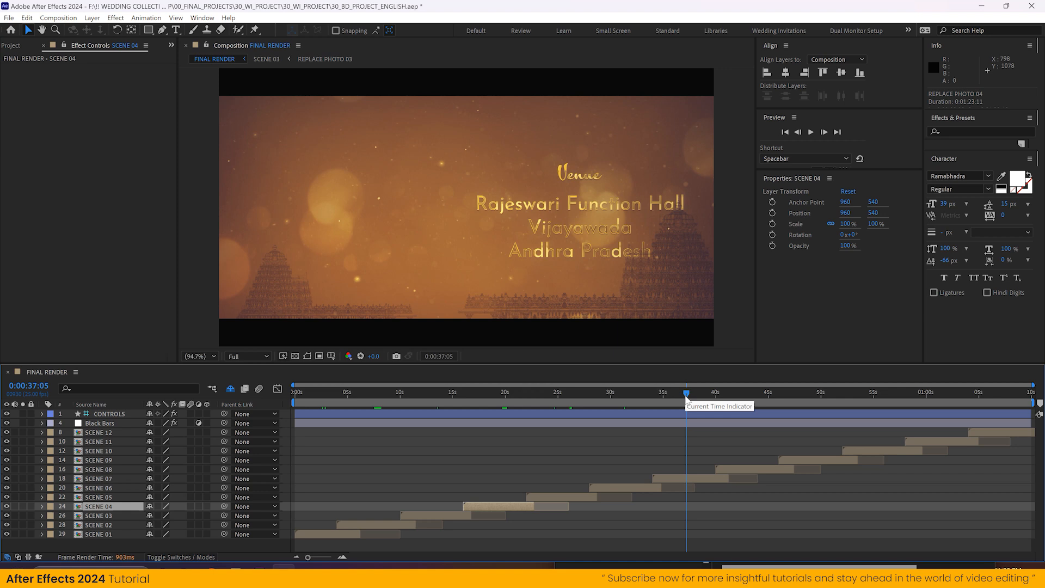
left_click(767, 396)
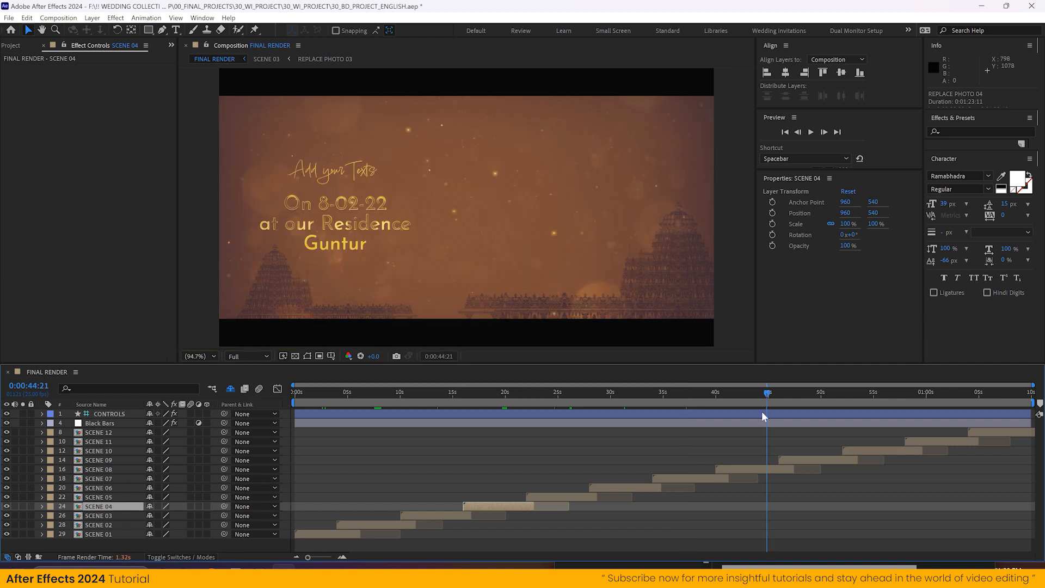